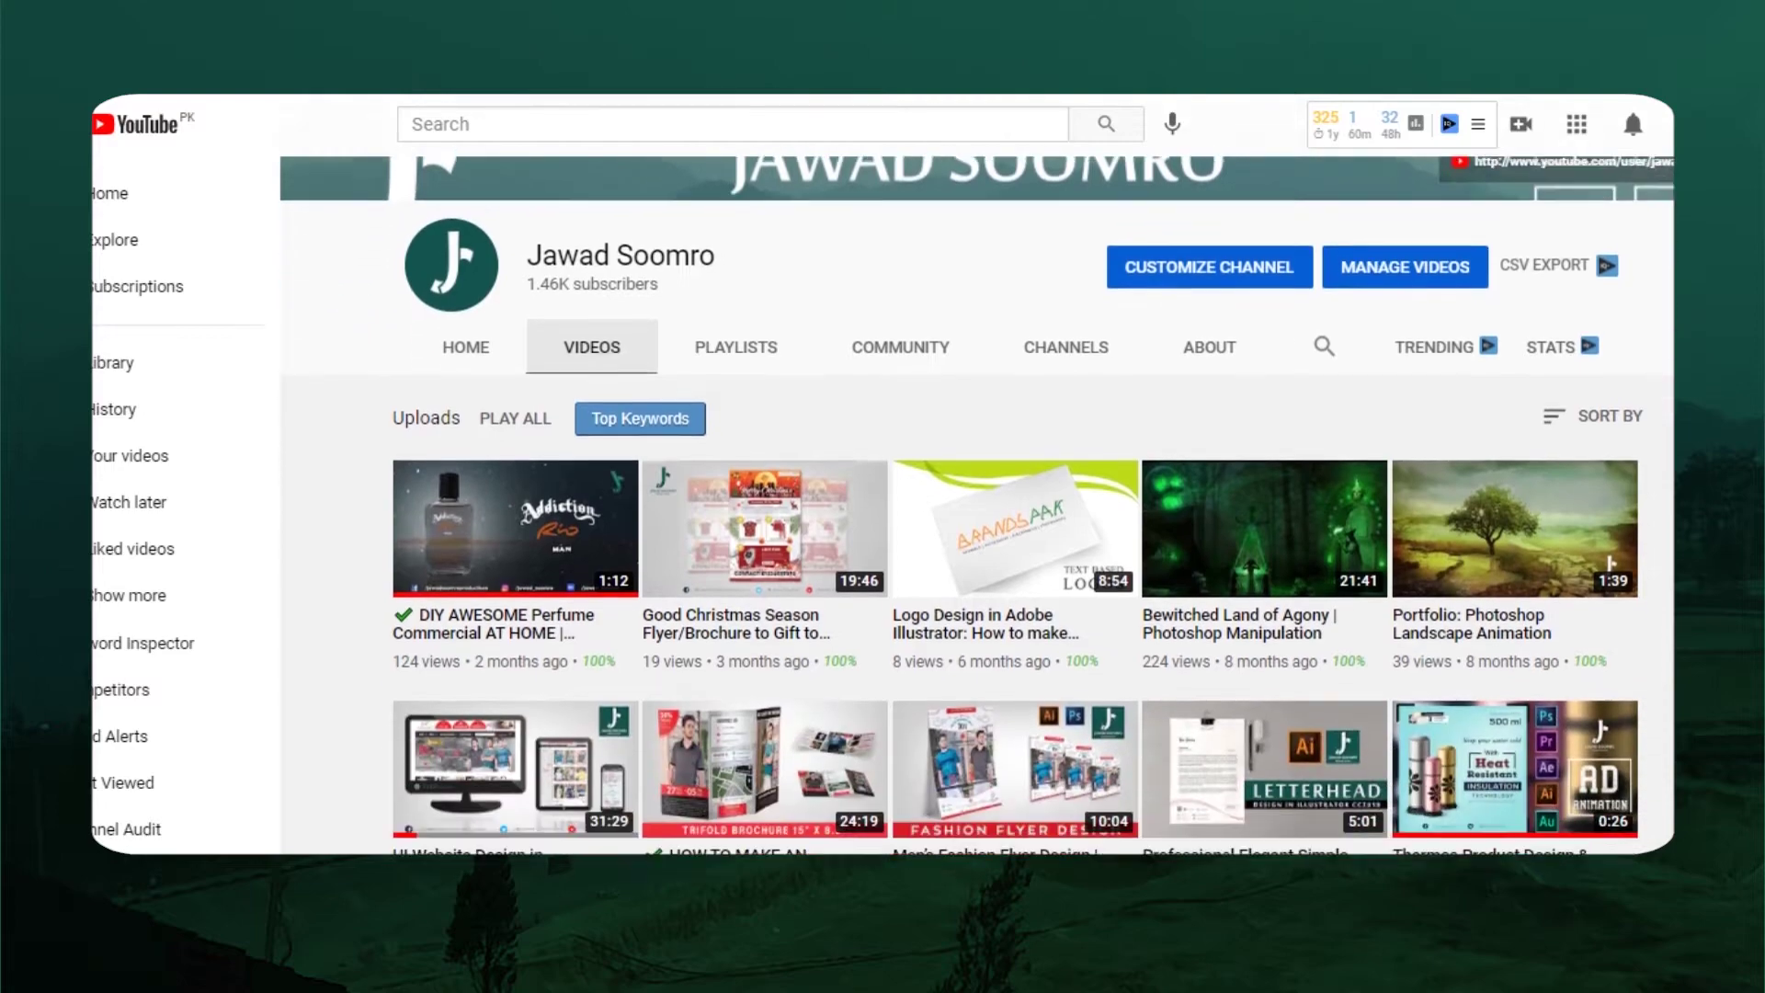
Step: Scroll down the YouTube channel's Videos list to the four-year-old tutorials
{"action": "scroll", "coordinate": [977, 504], "scroll_direction": "down", "scroll_amount": 1}
{"action": "scroll", "coordinate": [977, 504], "scroll_direction": "down", "scroll_amount": 2}
{"action": "scroll", "coordinate": [977, 505], "scroll_direction": "down", "scroll_amount": 2}
{"action": "scroll", "coordinate": [977, 504], "scroll_direction": "down", "scroll_amount": 1}
{"action": "scroll", "coordinate": [977, 505], "scroll_direction": "down", "scroll_amount": 1}
{"action": "scroll", "coordinate": [977, 505], "scroll_direction": "down", "scroll_amount": 2}
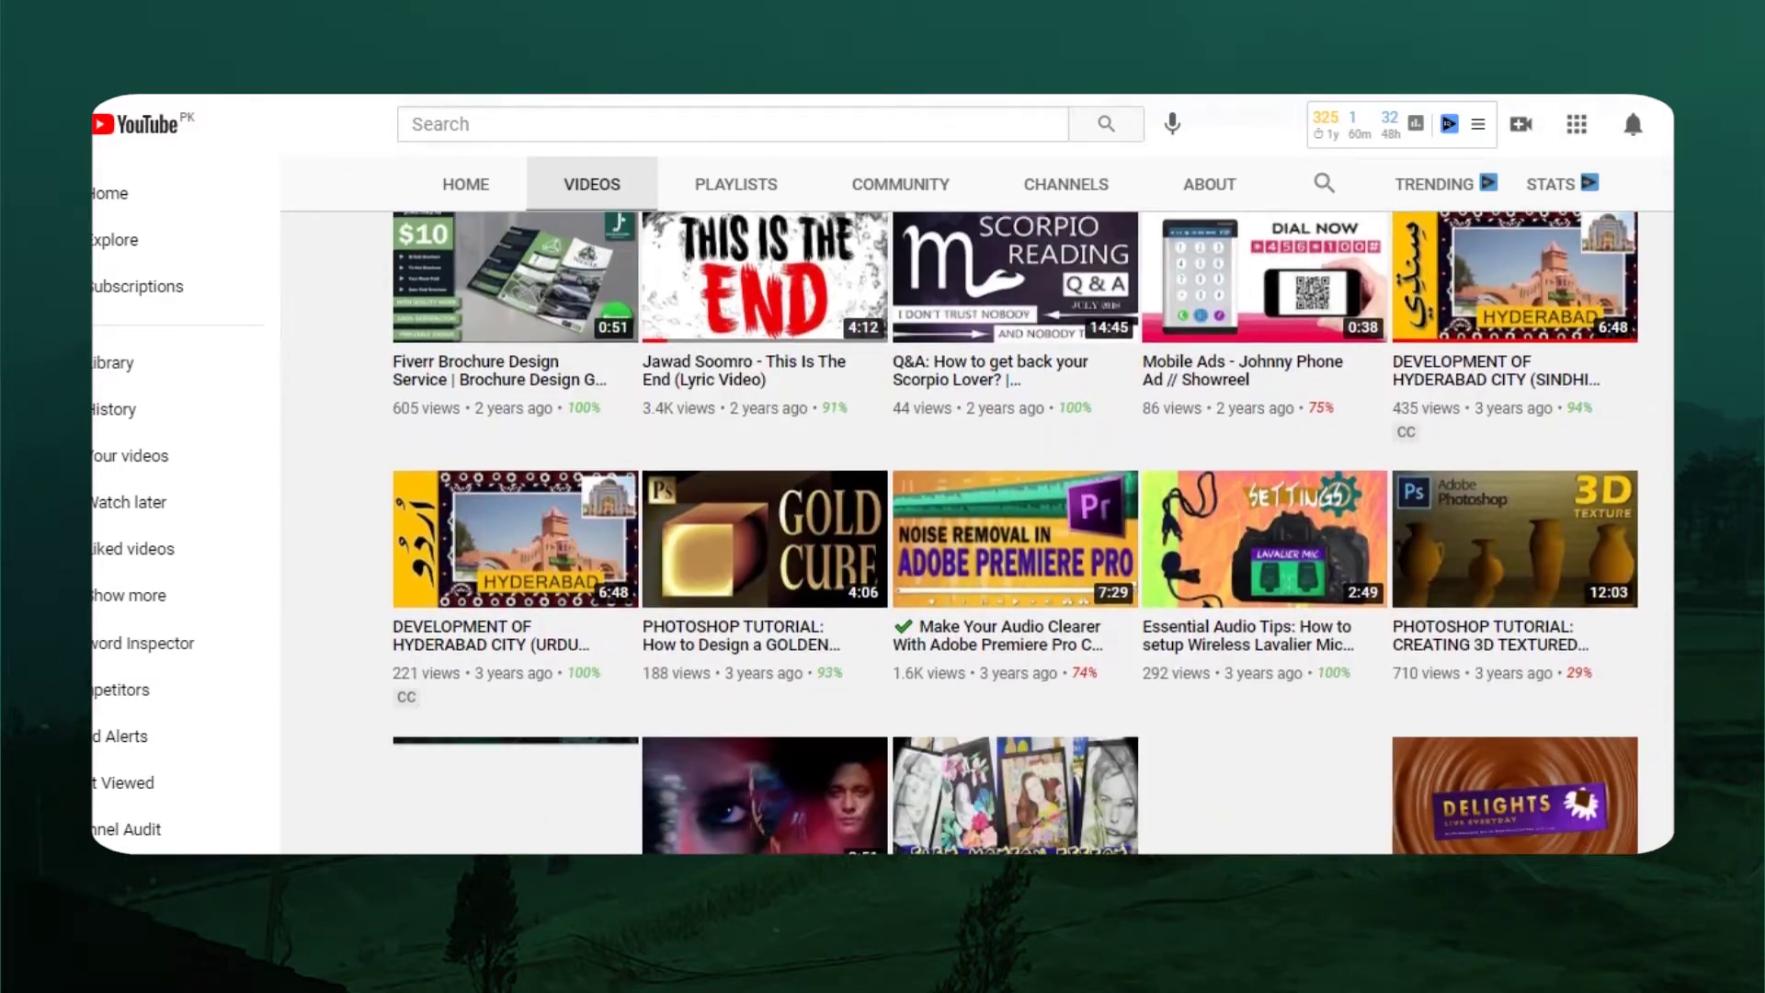
{"action": "scroll", "coordinate": [978, 505], "scroll_direction": "down", "scroll_amount": 1}
{"action": "scroll", "coordinate": [977, 504], "scroll_direction": "down", "scroll_amount": 1}
{"action": "scroll", "coordinate": [977, 505], "scroll_direction": "down", "scroll_amount": 5}
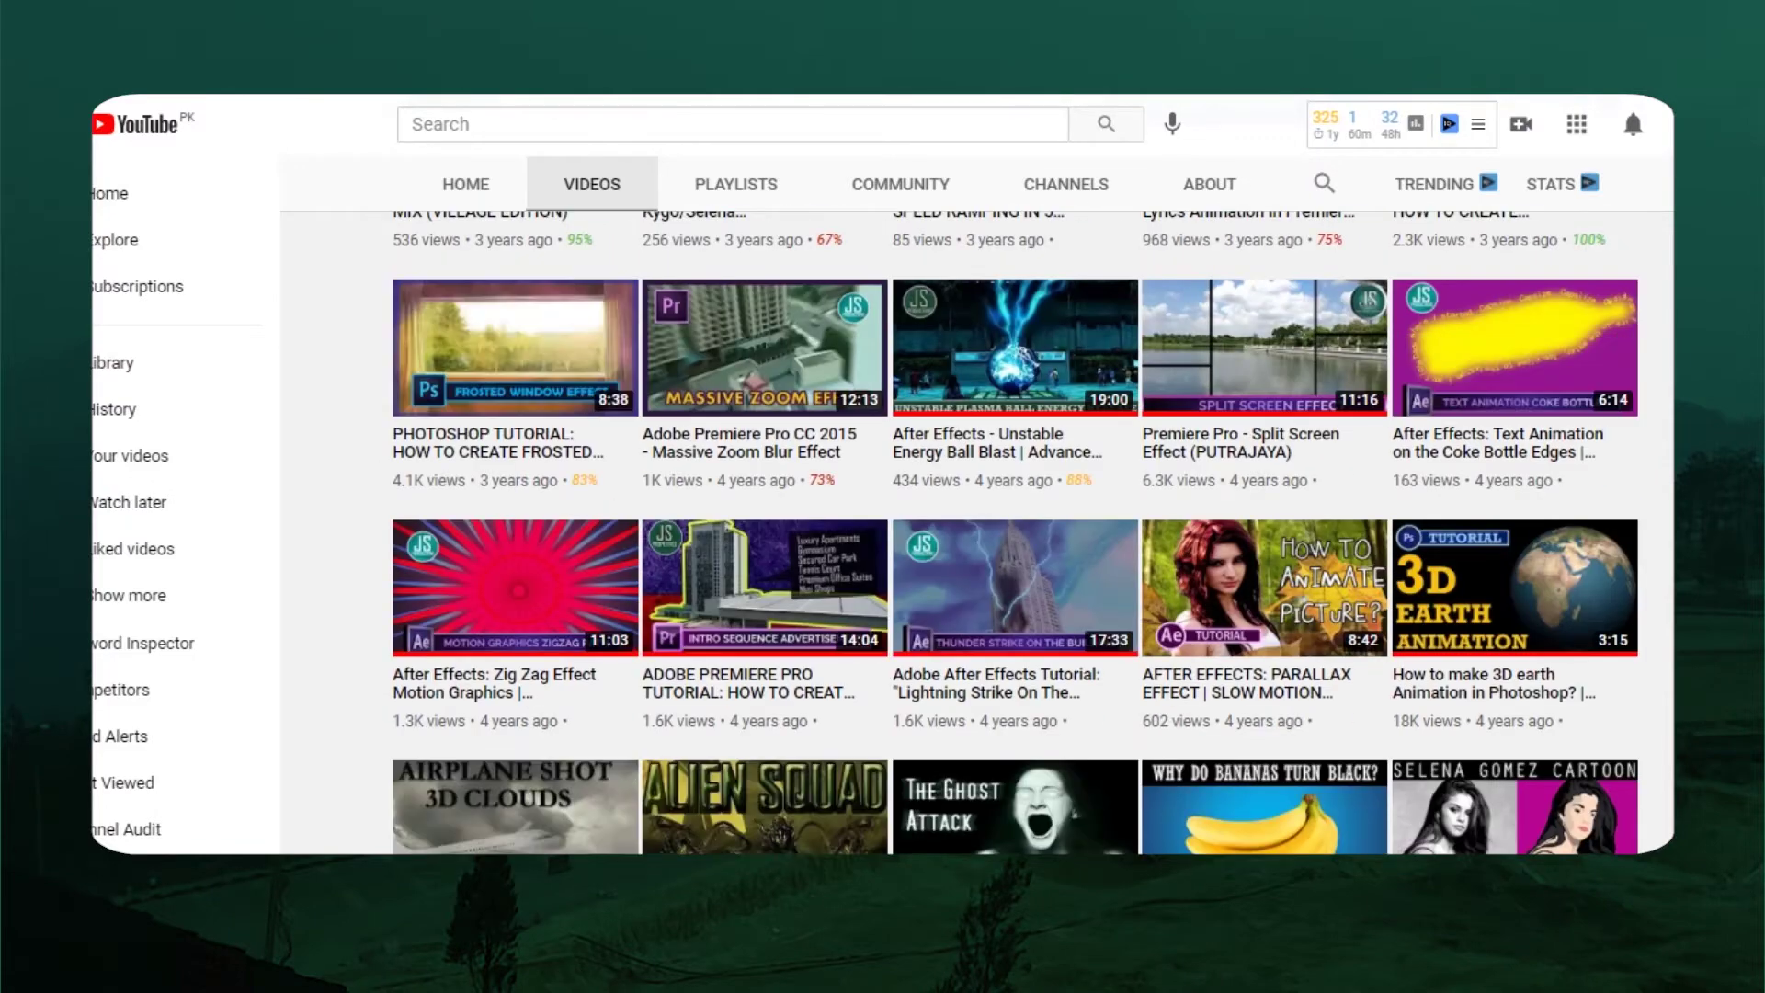
{"action": "scroll", "coordinate": [977, 505], "scroll_direction": "down", "scroll_amount": 4}
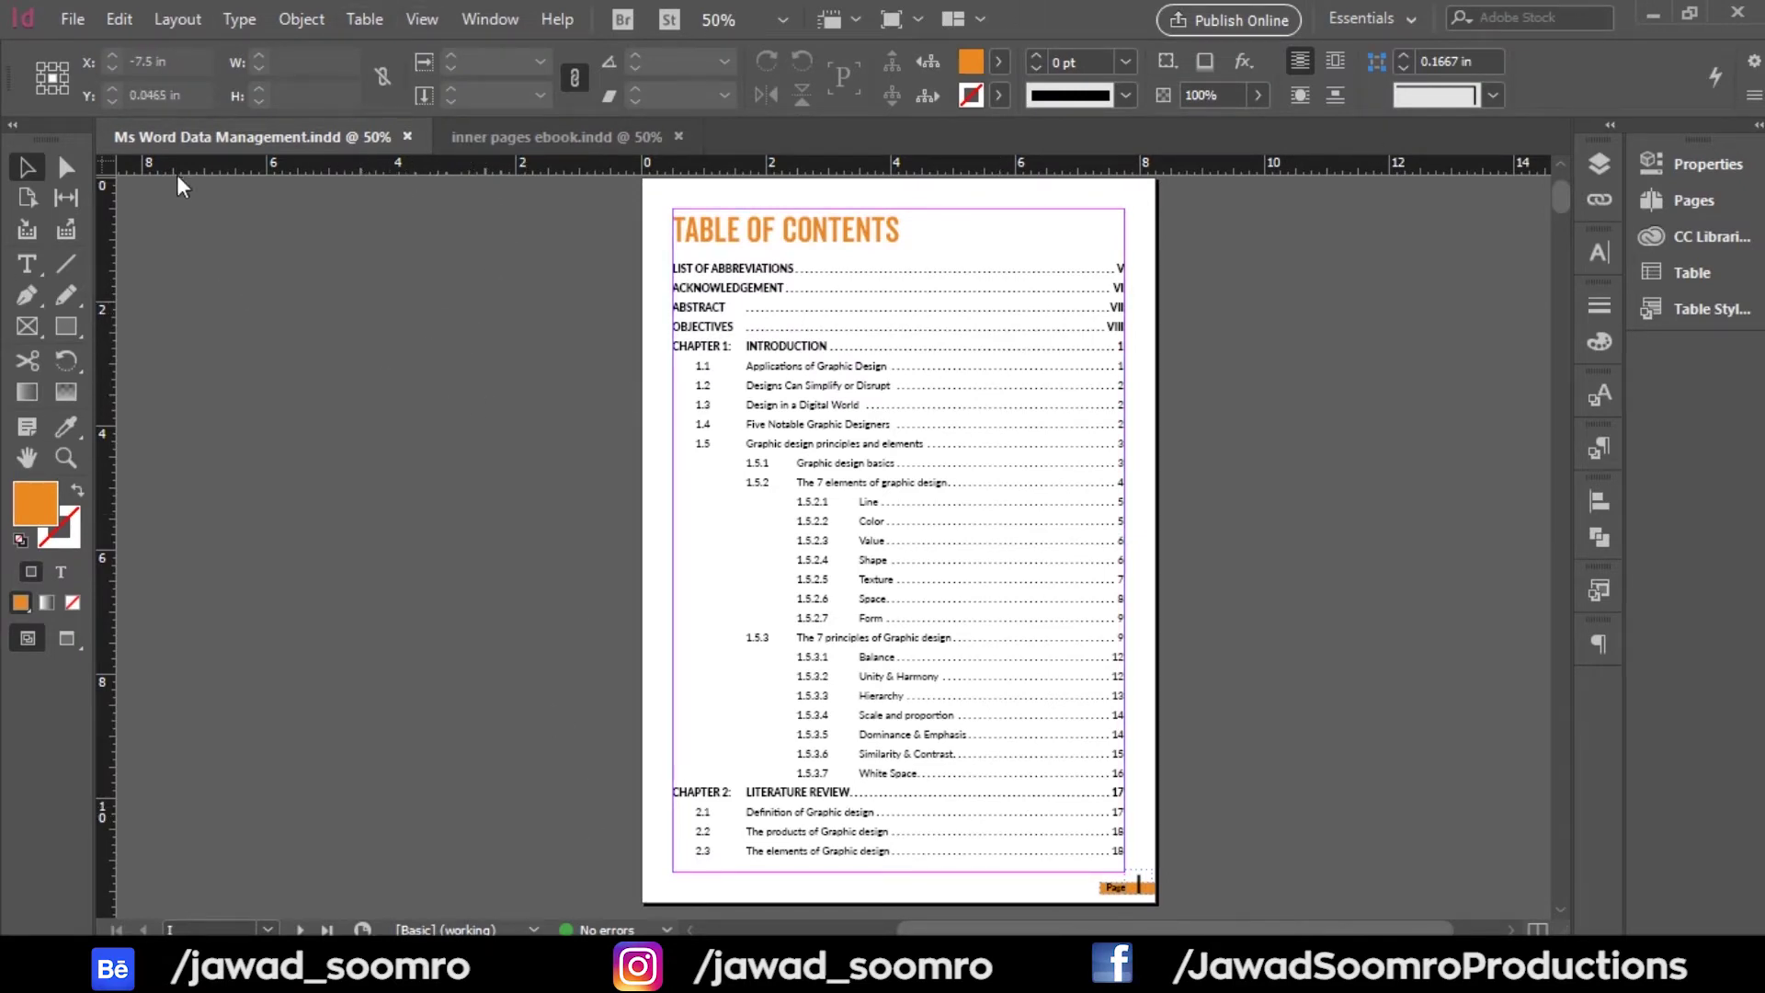
Step: Insert 1 blank page before the table of contents page
{"action": "left_click", "coordinate": [194, 23]}
{"action": "mouse_move", "coordinate": [210, 48]}
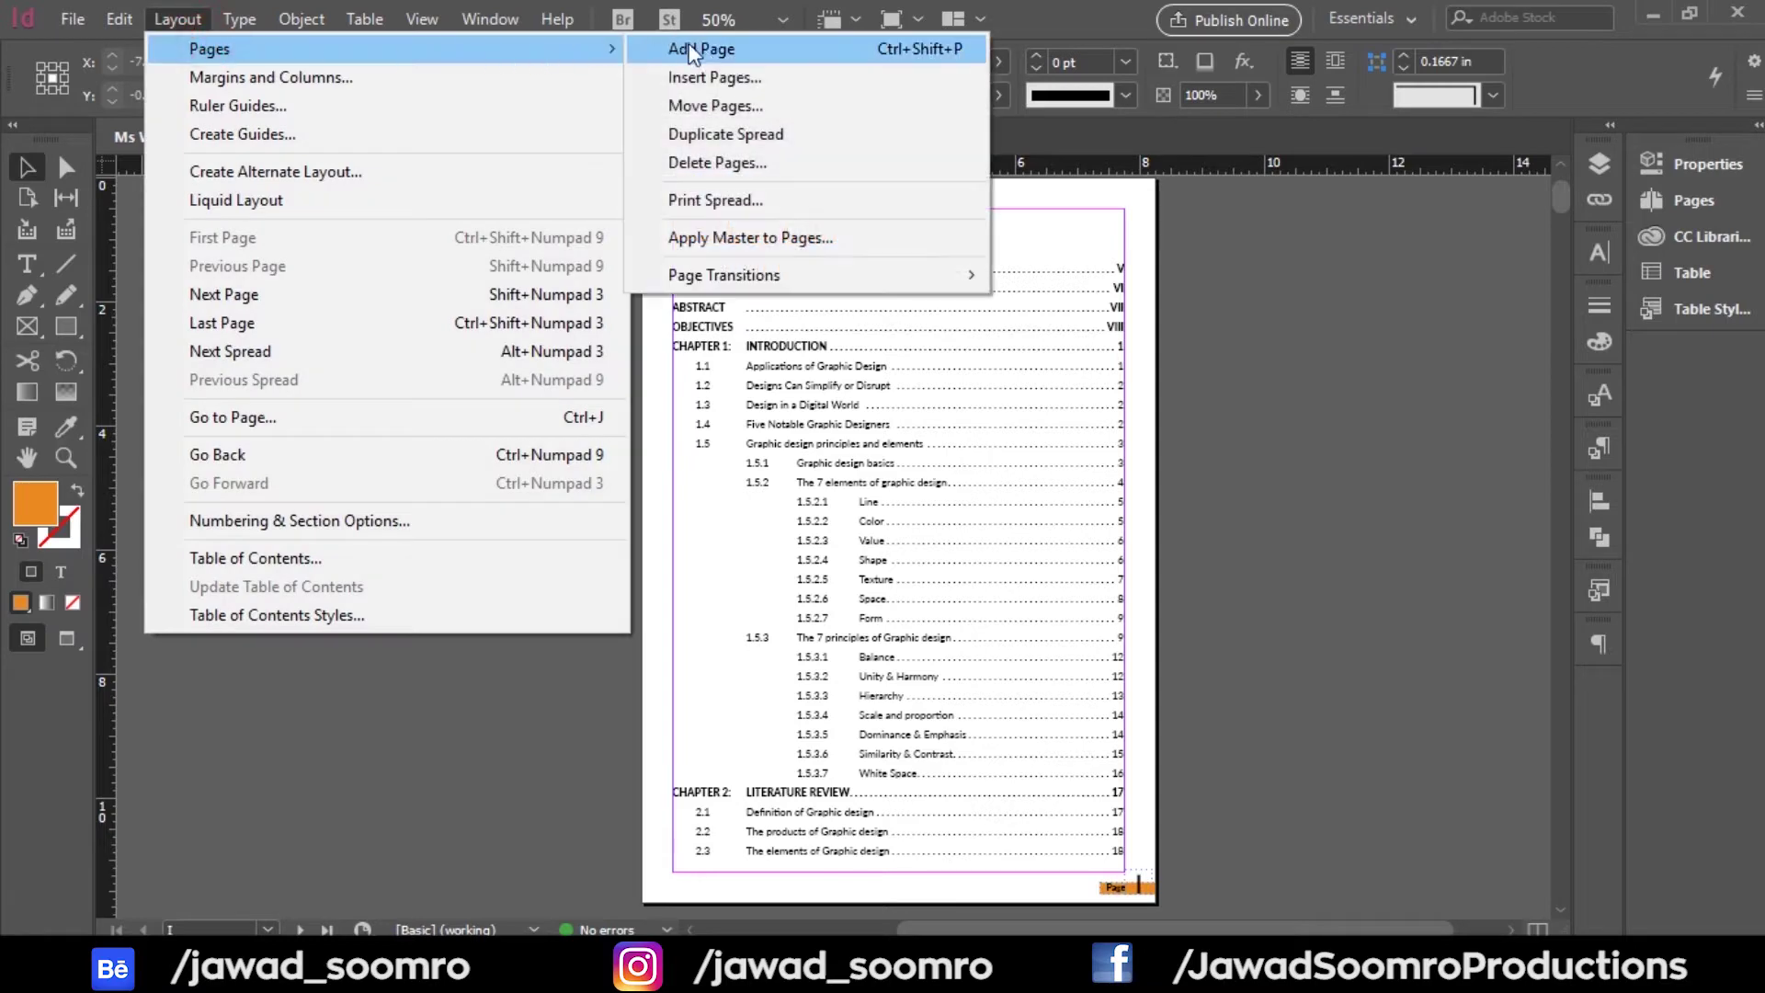
{"action": "left_click", "coordinate": [754, 77]}
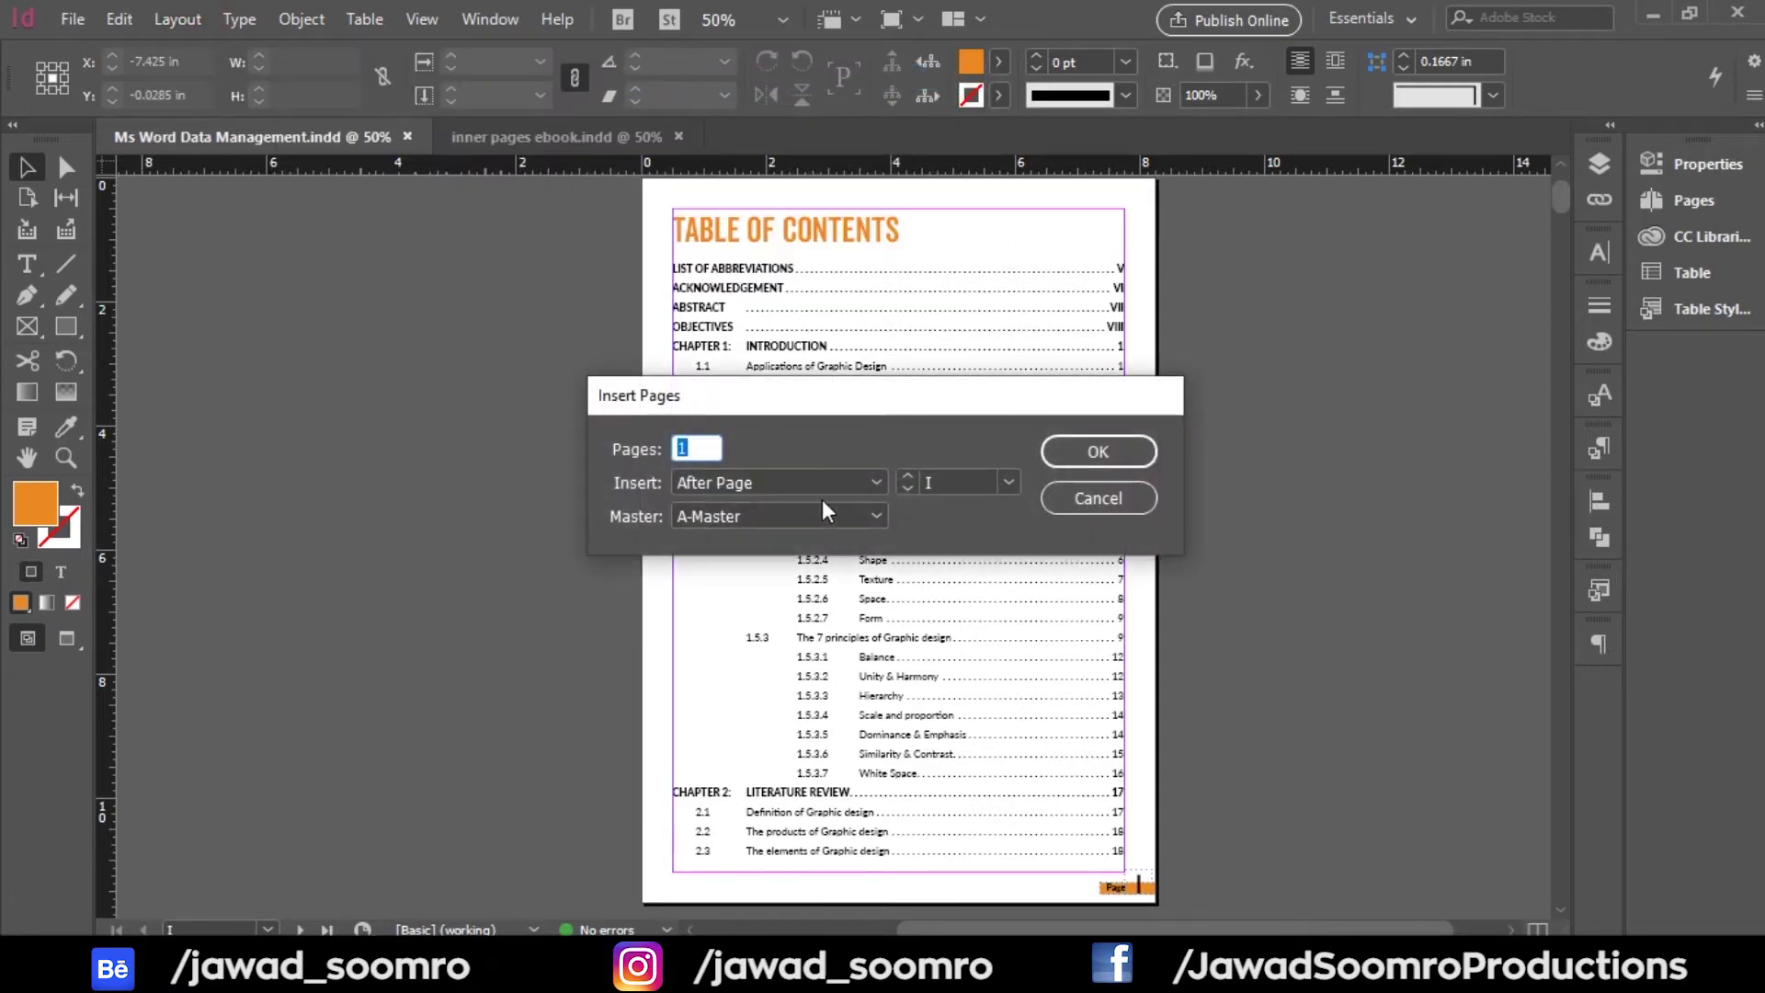
{"action": "left_click", "coordinate": [839, 482]}
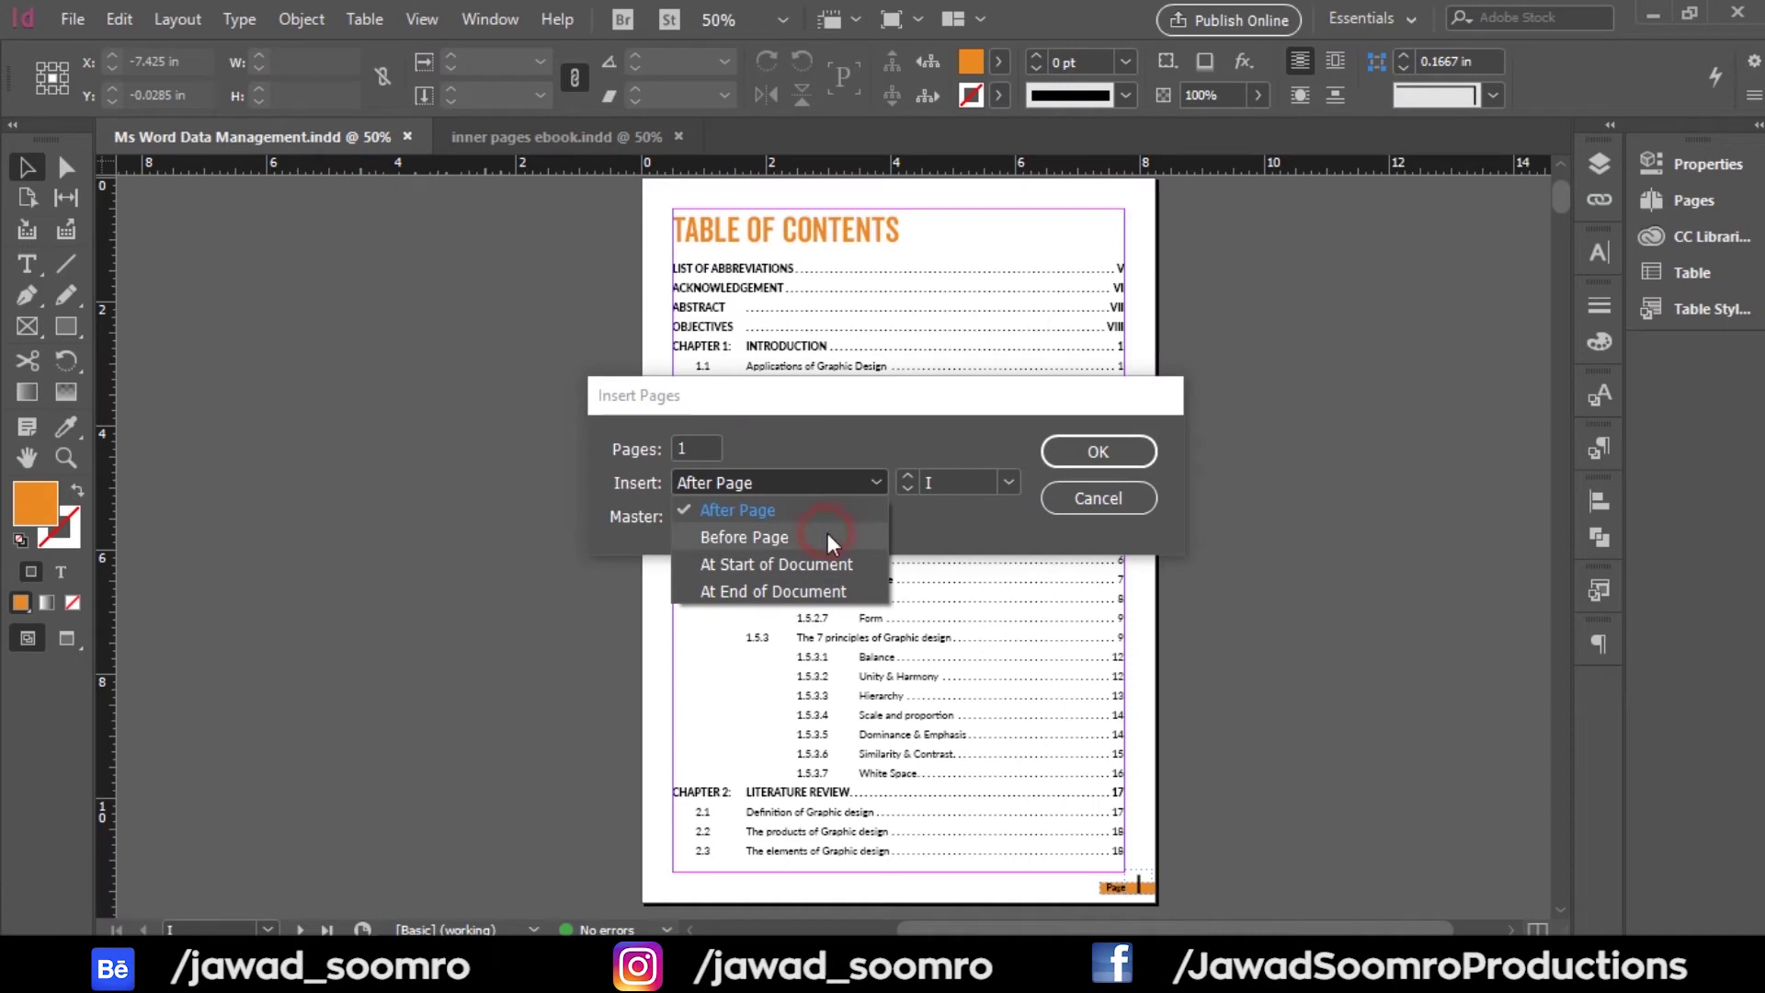
{"action": "left_click", "coordinate": [827, 533]}
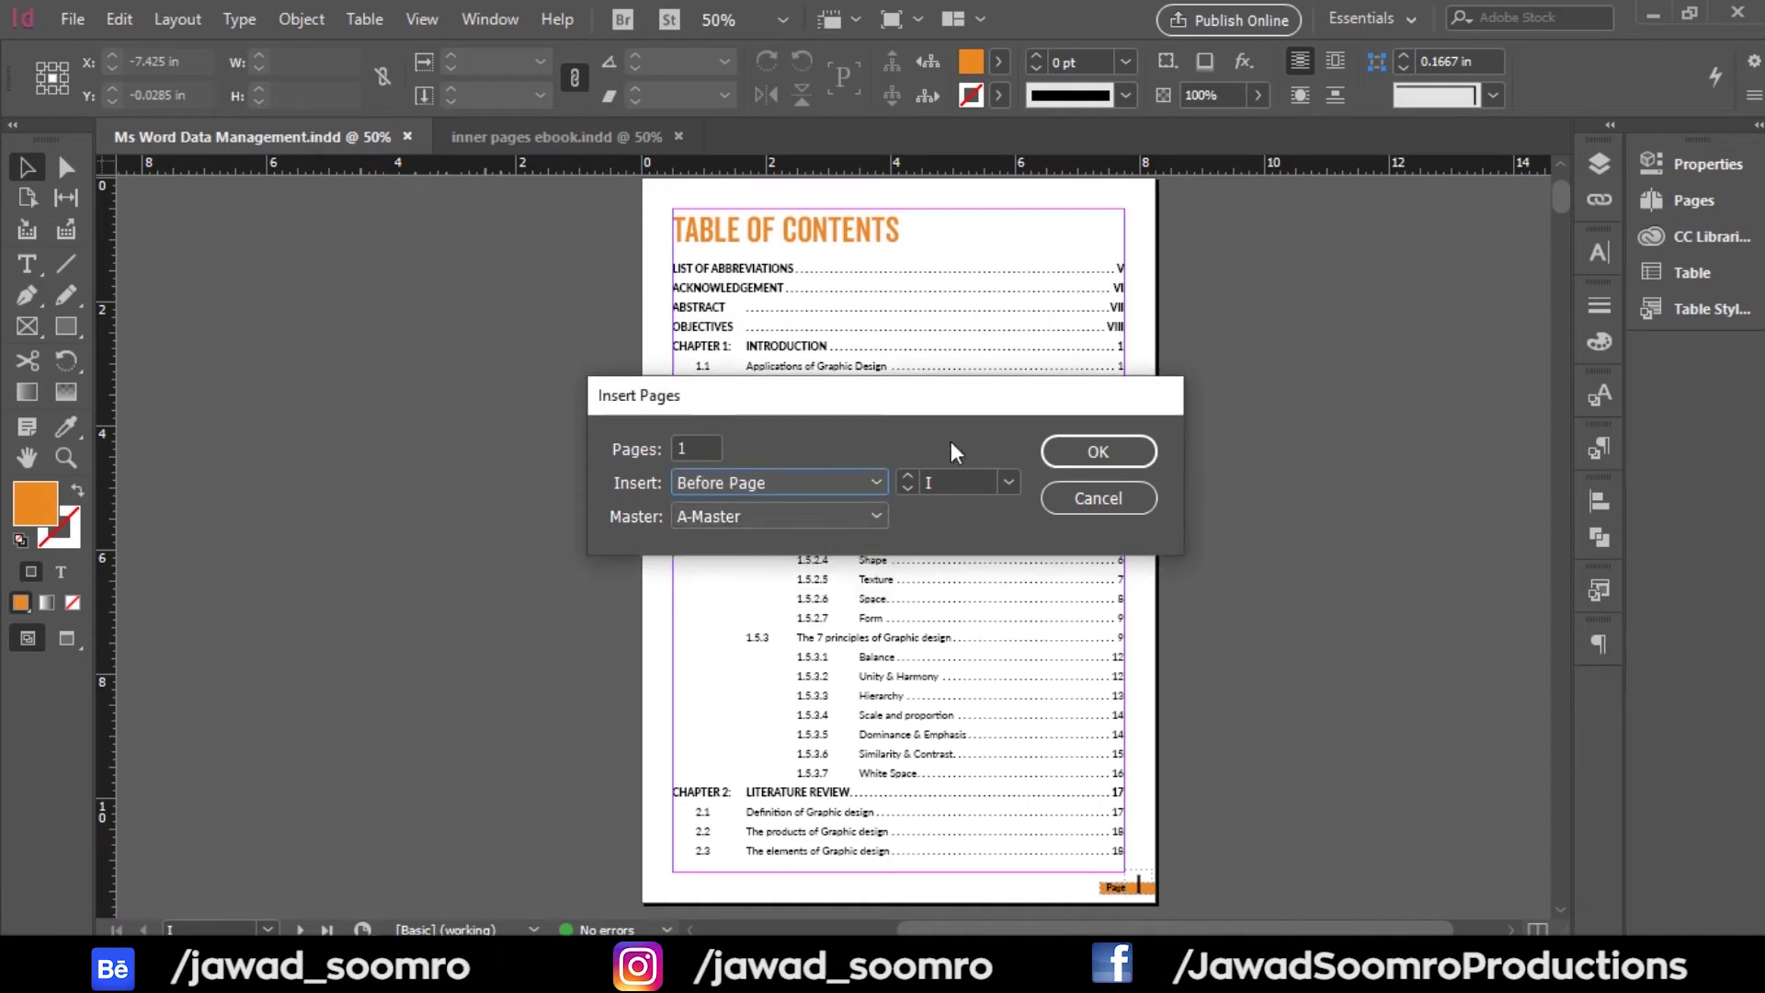
{"action": "left_click", "coordinate": [1118, 456]}
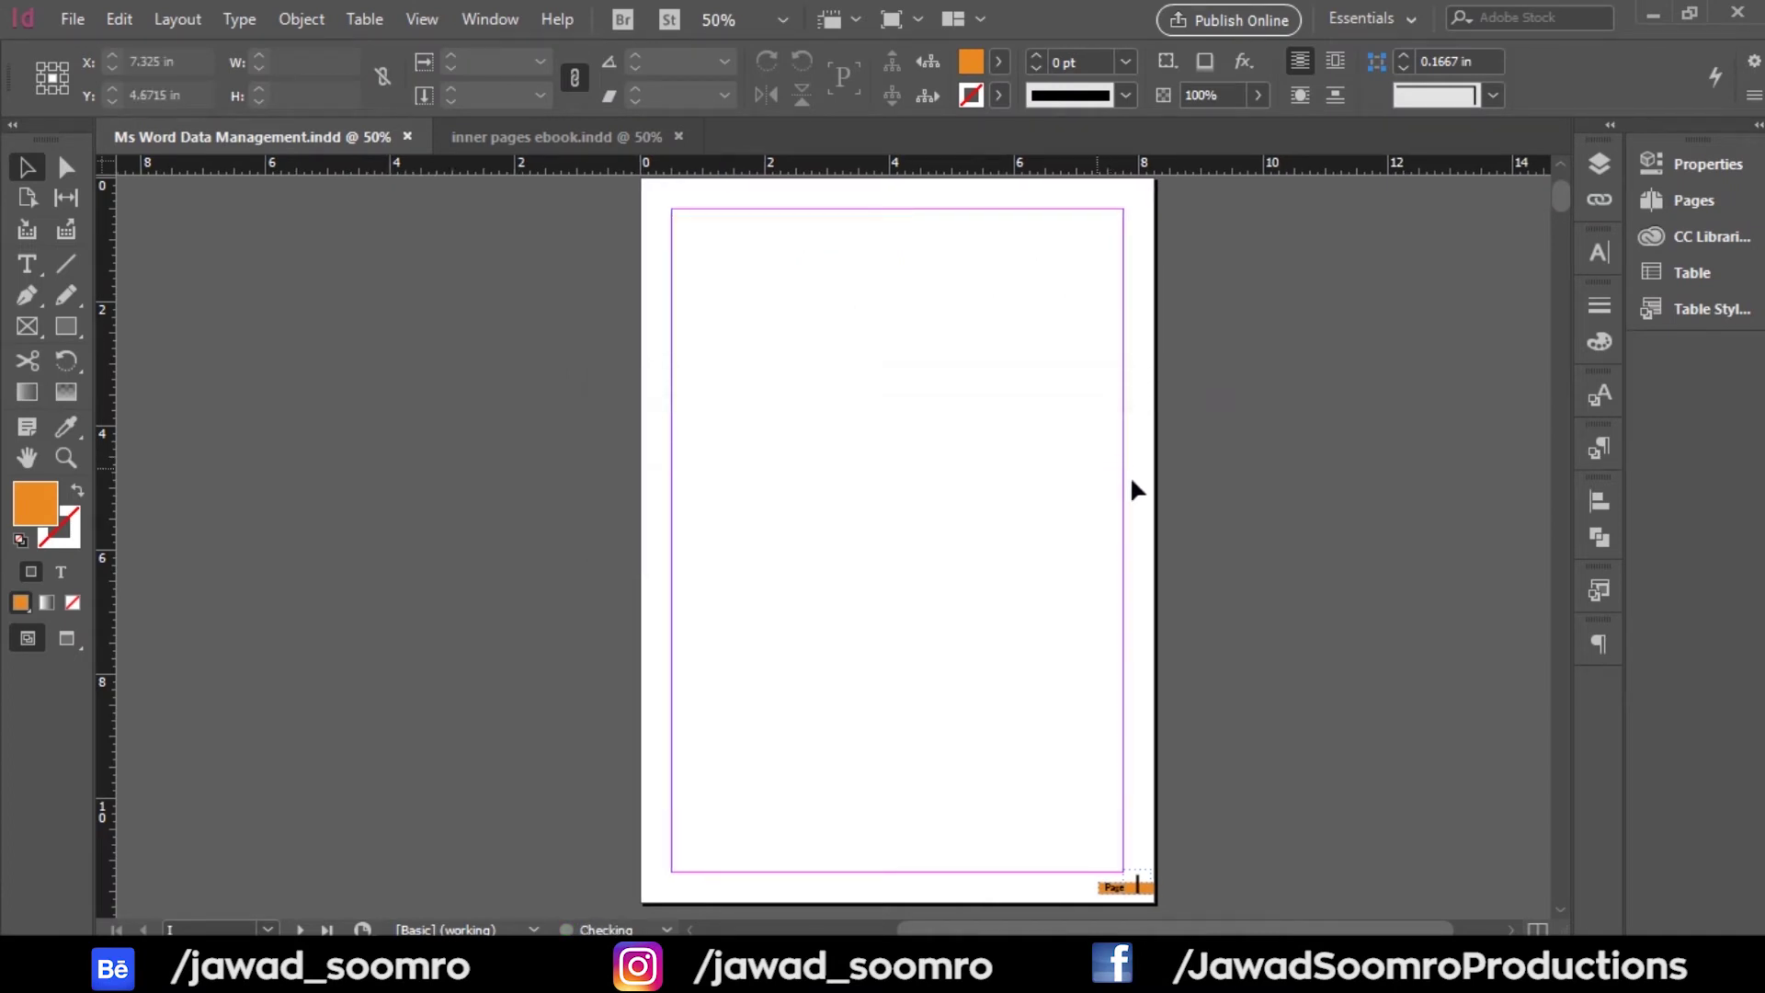
{"action": "scroll", "coordinate": [903, 594], "scroll_direction": "down", "scroll_amount": 6}
Step: Copy the author and copyright content from inner pages ebook.indd and paste it into the main ebook
{"action": "scroll", "coordinate": [902, 594], "scroll_direction": "down", "scroll_amount": 1}
{"action": "scroll", "coordinate": [776, 498], "scroll_direction": "up", "scroll_amount": 1}
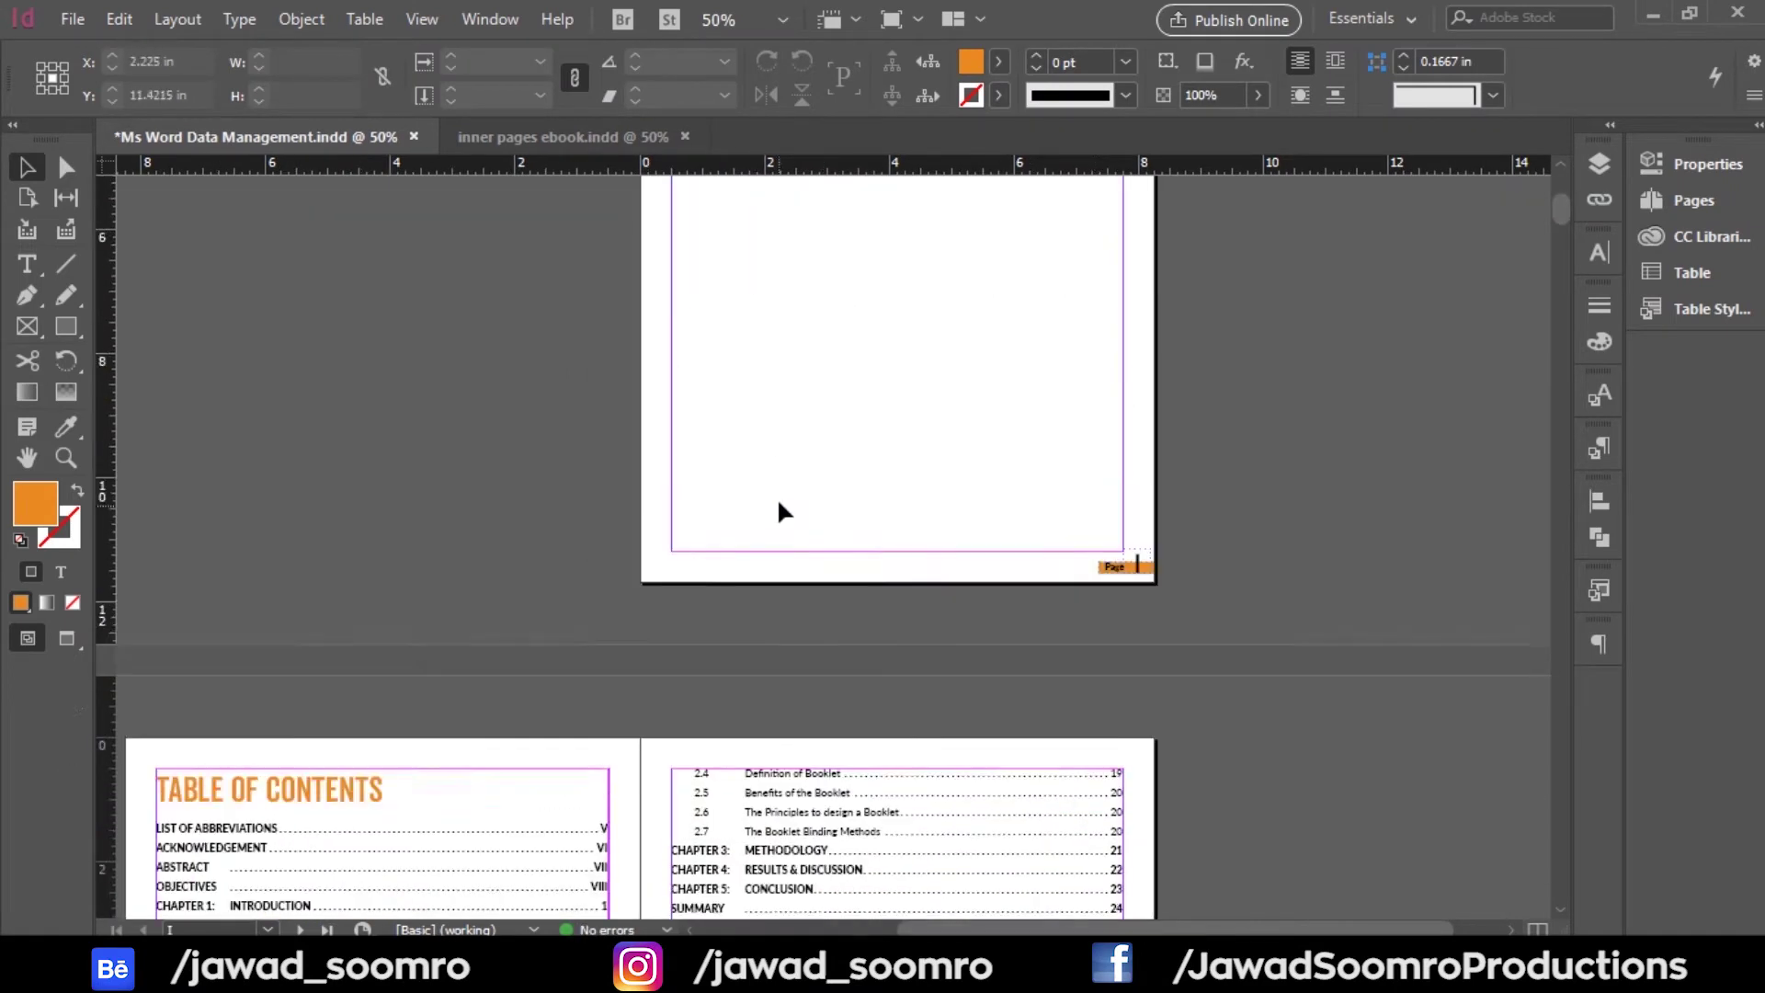
{"action": "scroll", "coordinate": [835, 561], "scroll_direction": "up", "scroll_amount": 2}
{"action": "scroll", "coordinate": [835, 561], "scroll_direction": "up", "scroll_amount": 5}
{"action": "scroll", "coordinate": [989, 634], "scroll_direction": "down", "scroll_amount": 3}
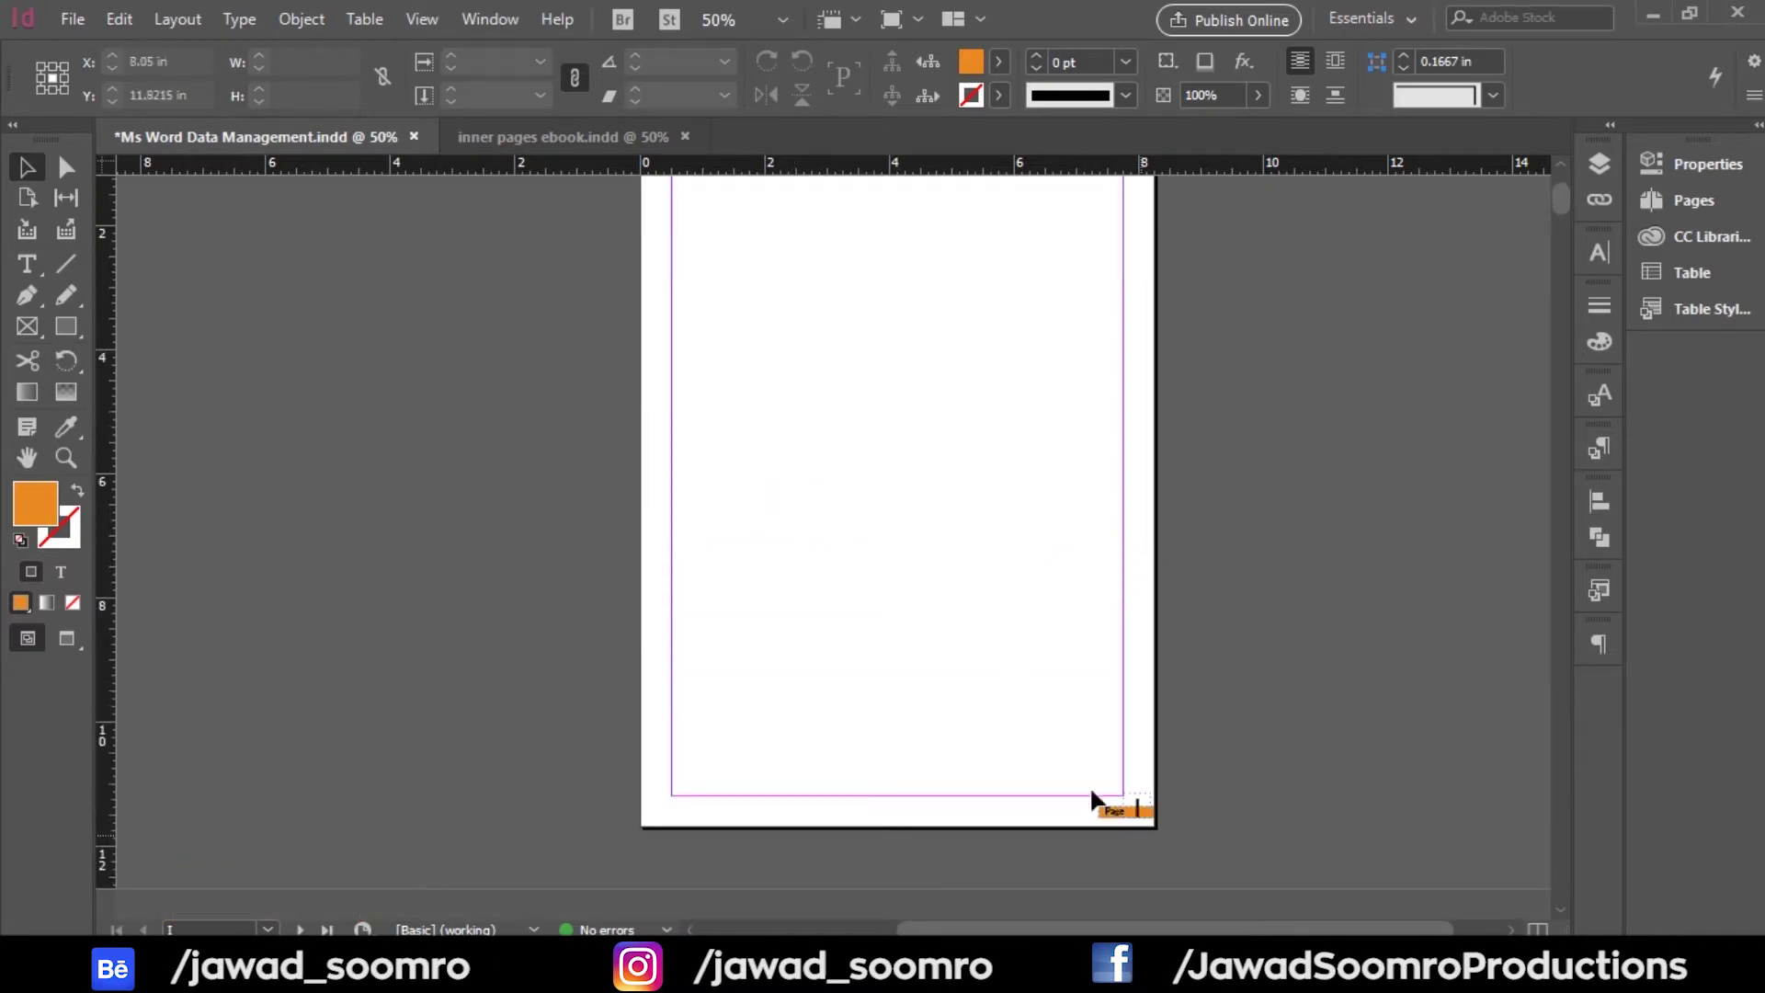
{"action": "left_click", "coordinate": [544, 147]}
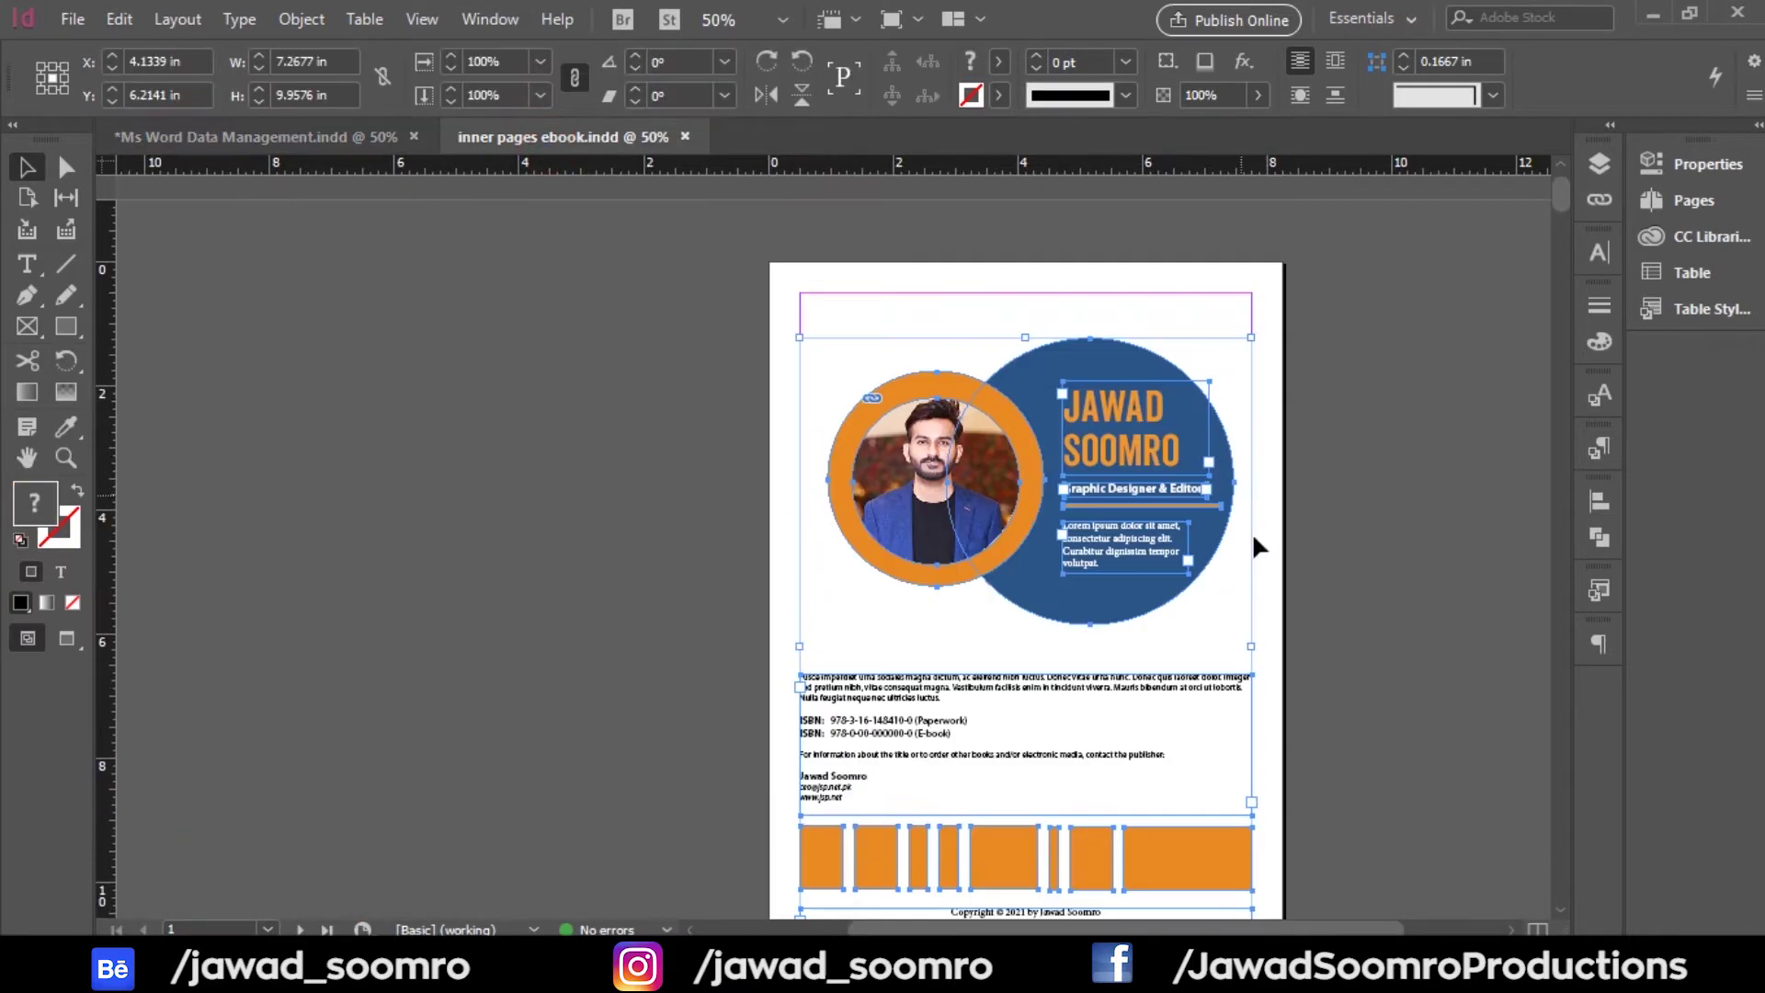
{"action": "scroll", "coordinate": [792, 682], "scroll_direction": "up", "scroll_amount": 2}
{"action": "scroll", "coordinate": [780, 271], "scroll_direction": "down", "scroll_amount": 1}
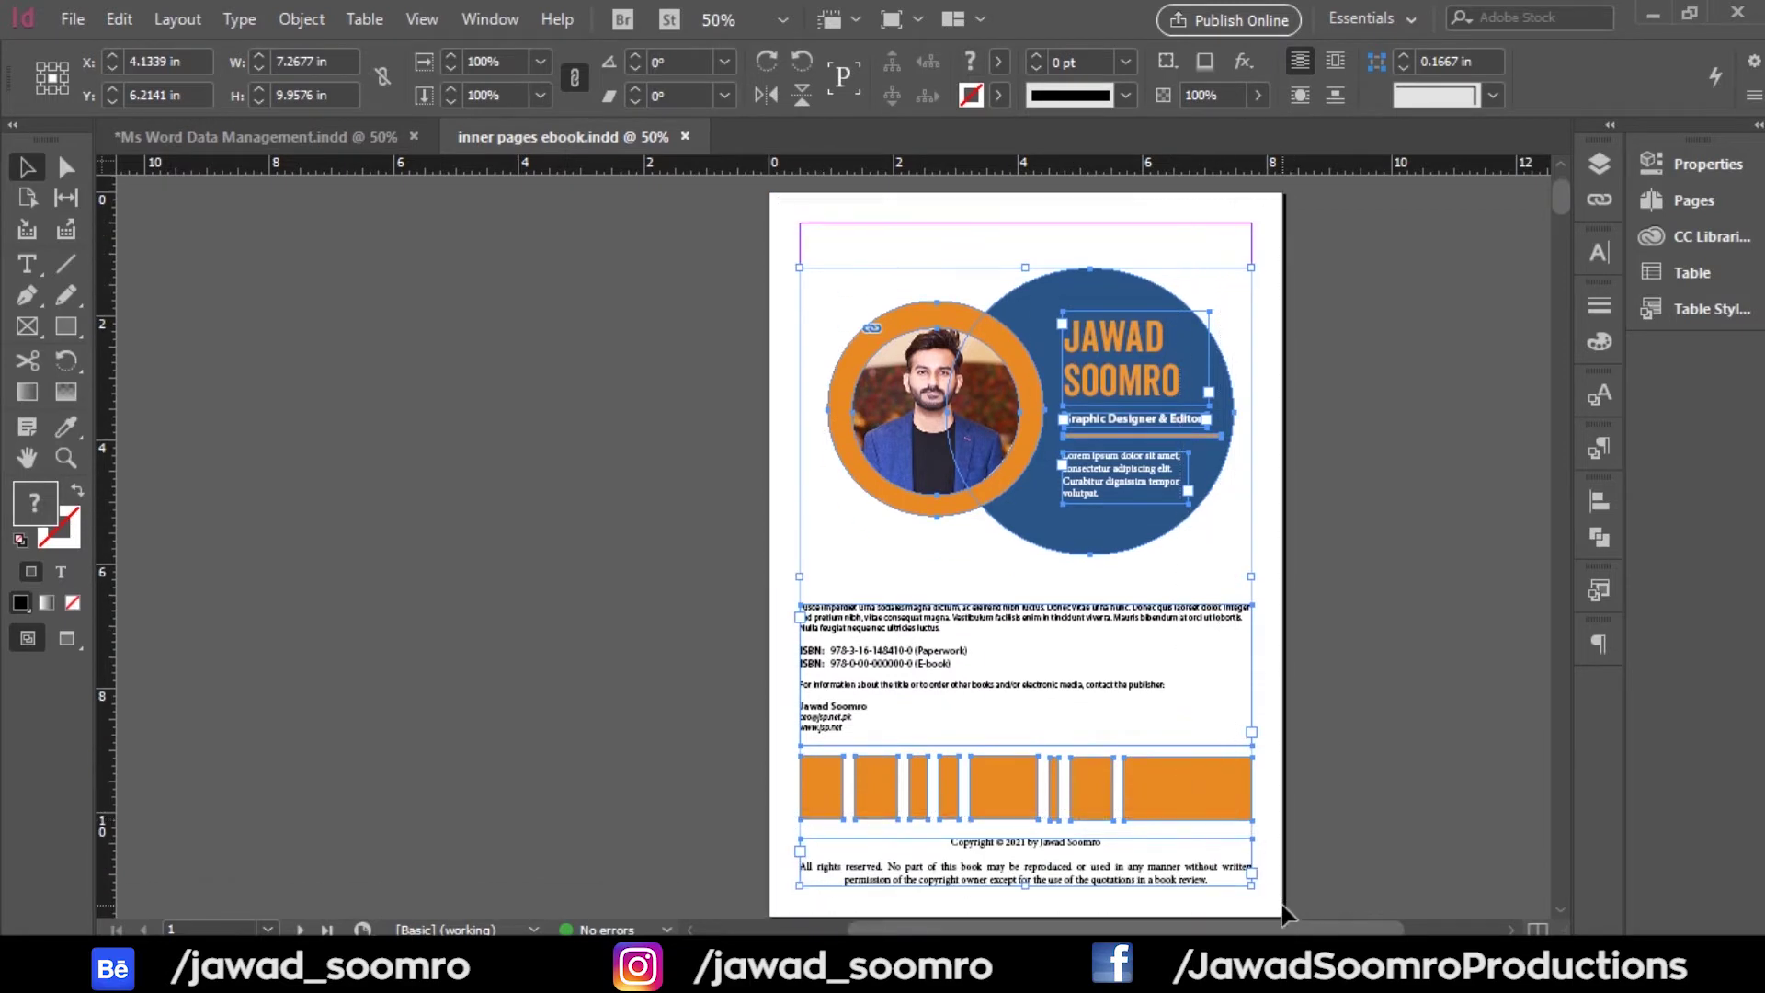
{"action": "left_click", "coordinate": [196, 138]}
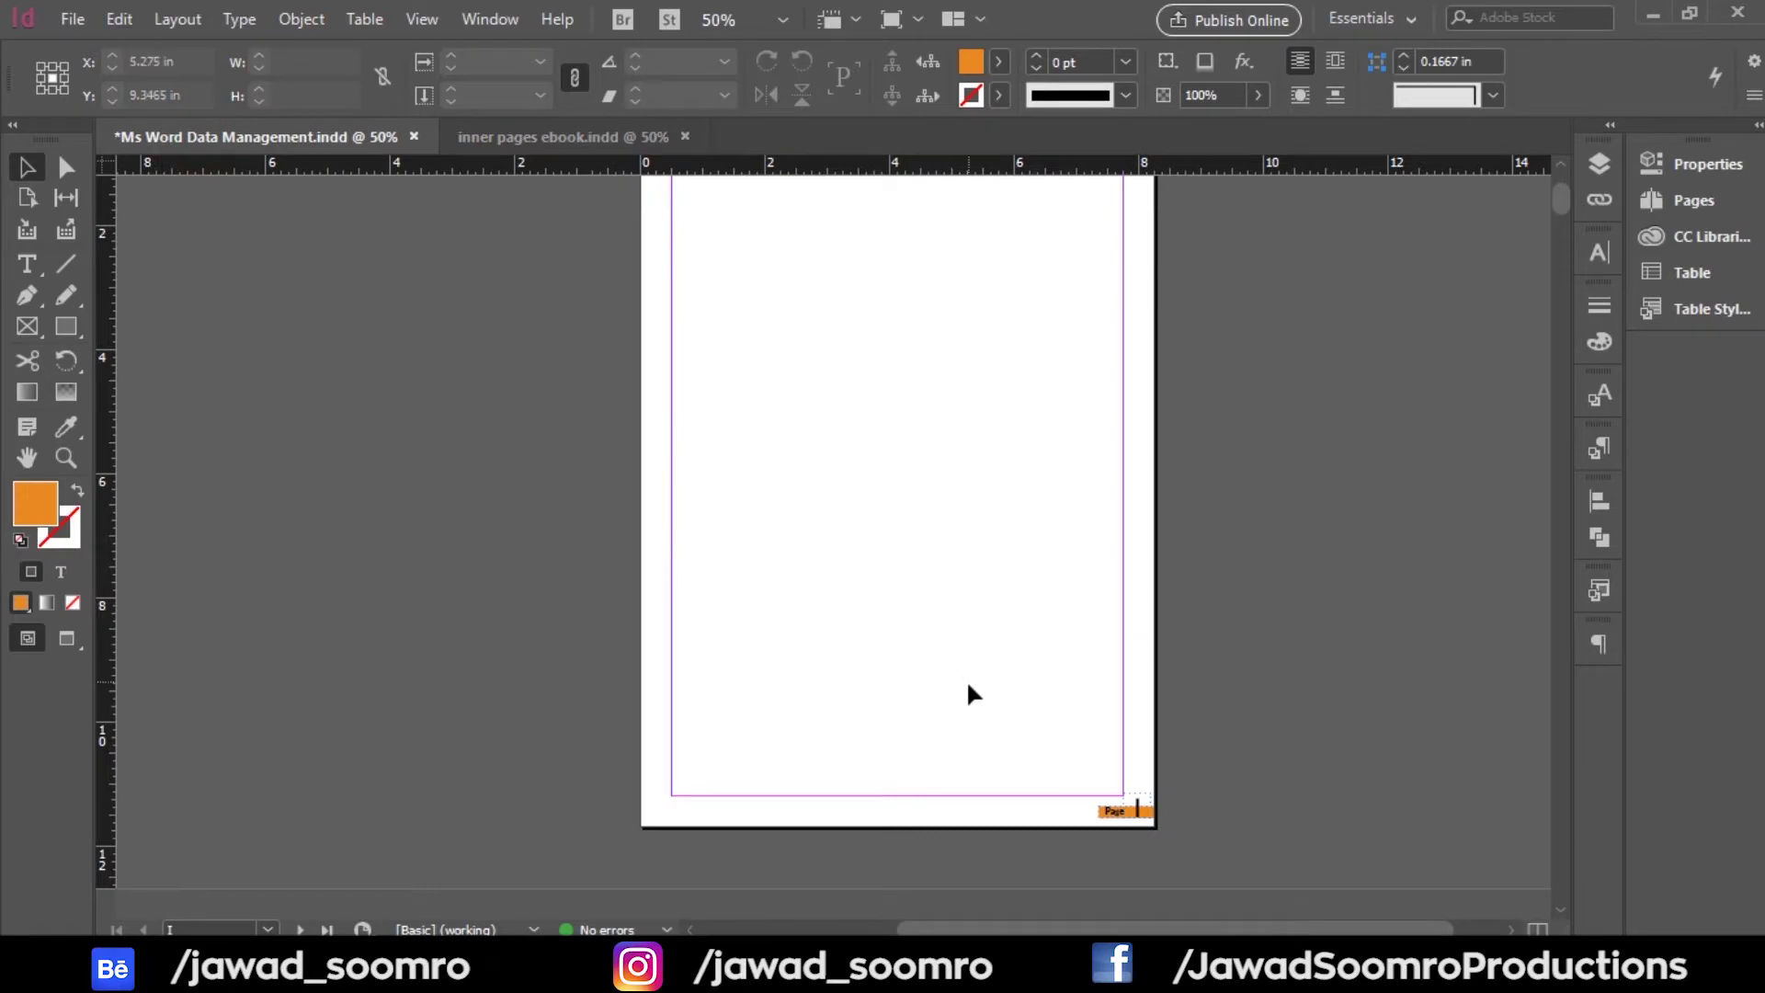
{"action": "key", "text": "ctrl+v"}
Step: Position the pasted author and copyright group inside the new page's margins
{"action": "left_click_drag", "start_coordinate": [964, 732], "coordinate": [1003, 624]}
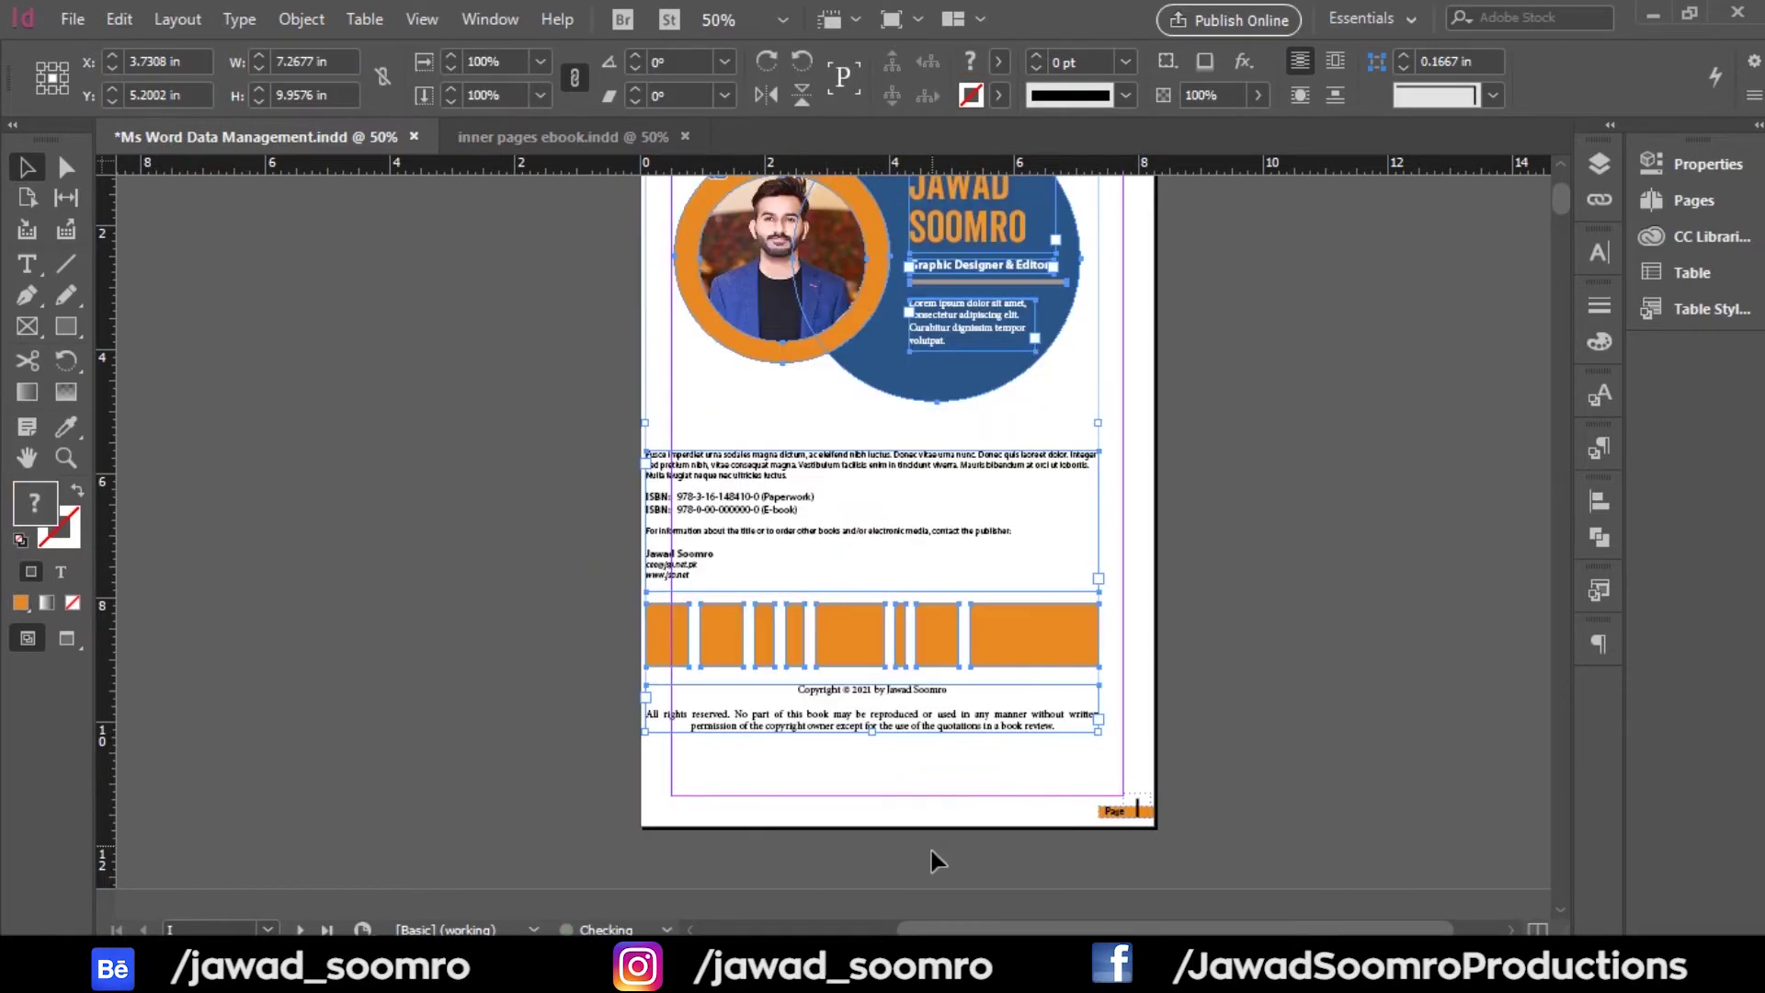
{"action": "left_click", "coordinate": [900, 932]}
{"action": "mouse_move", "coordinate": [1320, 828]}
{"action": "left_mouse_down"}
{"action": "mouse_move", "coordinate": [809, 859]}
{"action": "mouse_move", "coordinate": [1209, 556]}
{"action": "mouse_move", "coordinate": [1030, 512]}
{"action": "left_mouse_up"}
{"action": "scroll", "coordinate": [1029, 512], "scroll_direction": "up", "scroll_amount": 2}
{"action": "scroll", "coordinate": [1029, 621], "scroll_direction": "down", "scroll_amount": 4}
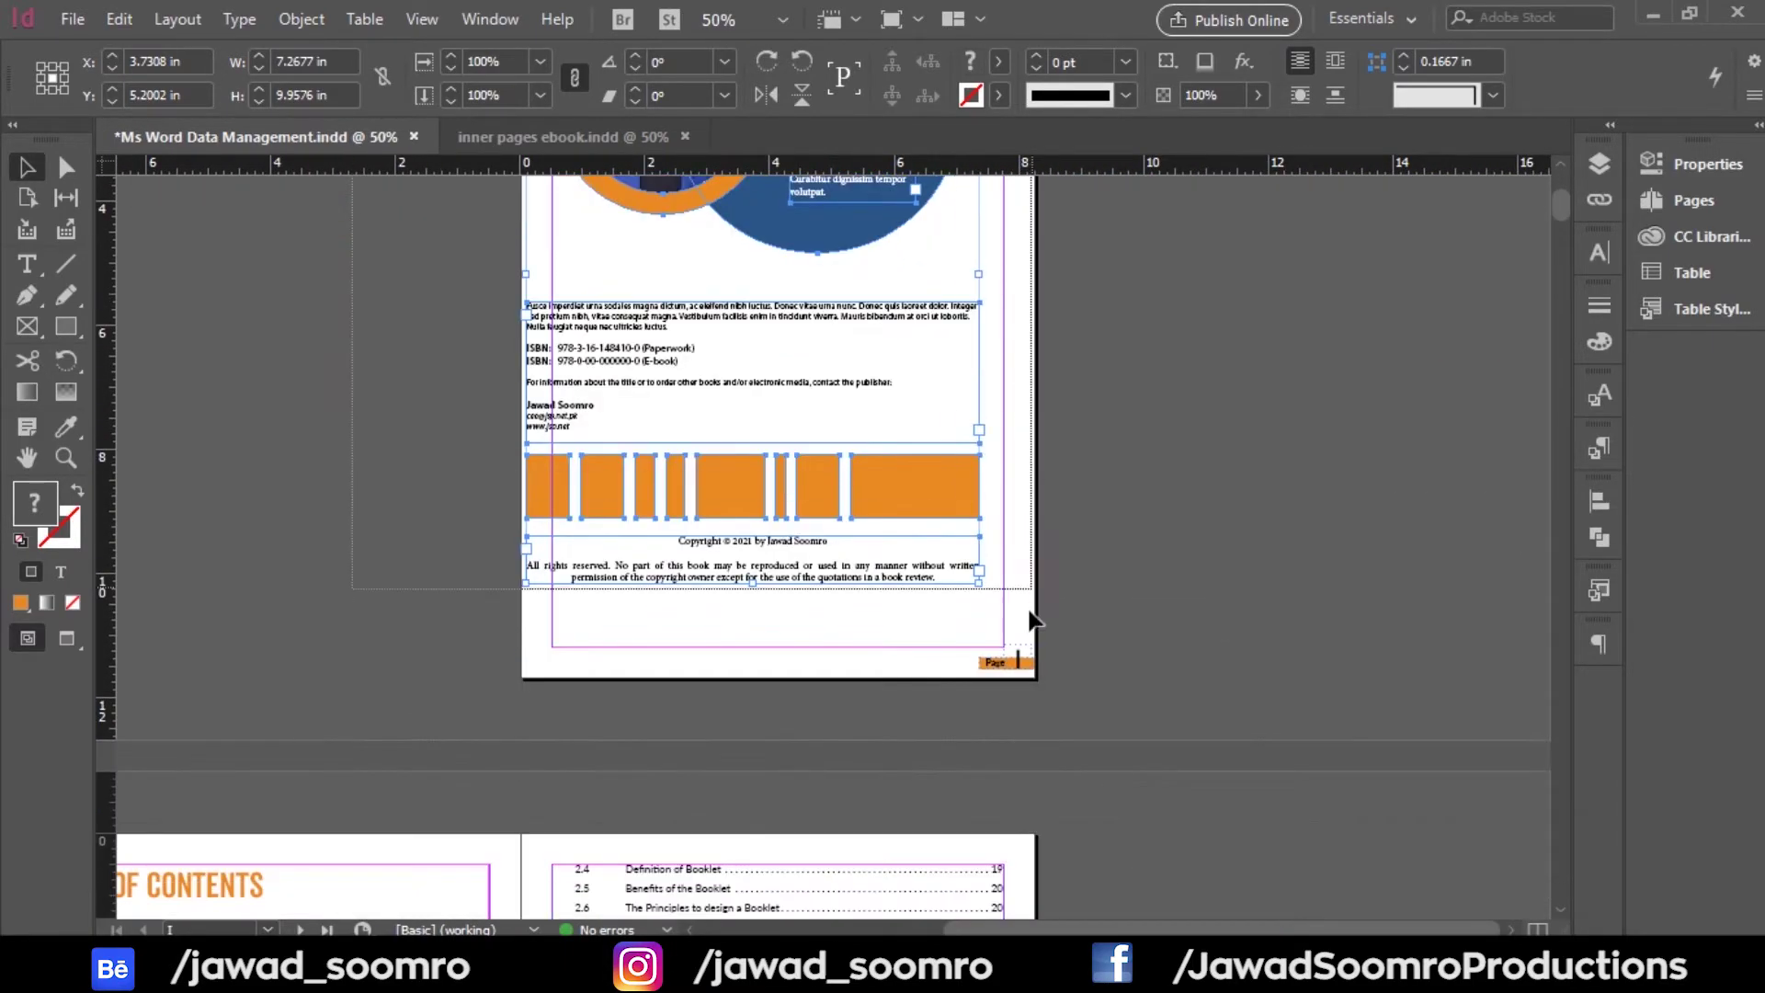
{"action": "scroll", "coordinate": [986, 666], "scroll_direction": "up", "scroll_amount": 4}
{"action": "left_click_drag", "start_coordinate": [792, 475], "coordinate": [852, 630]}
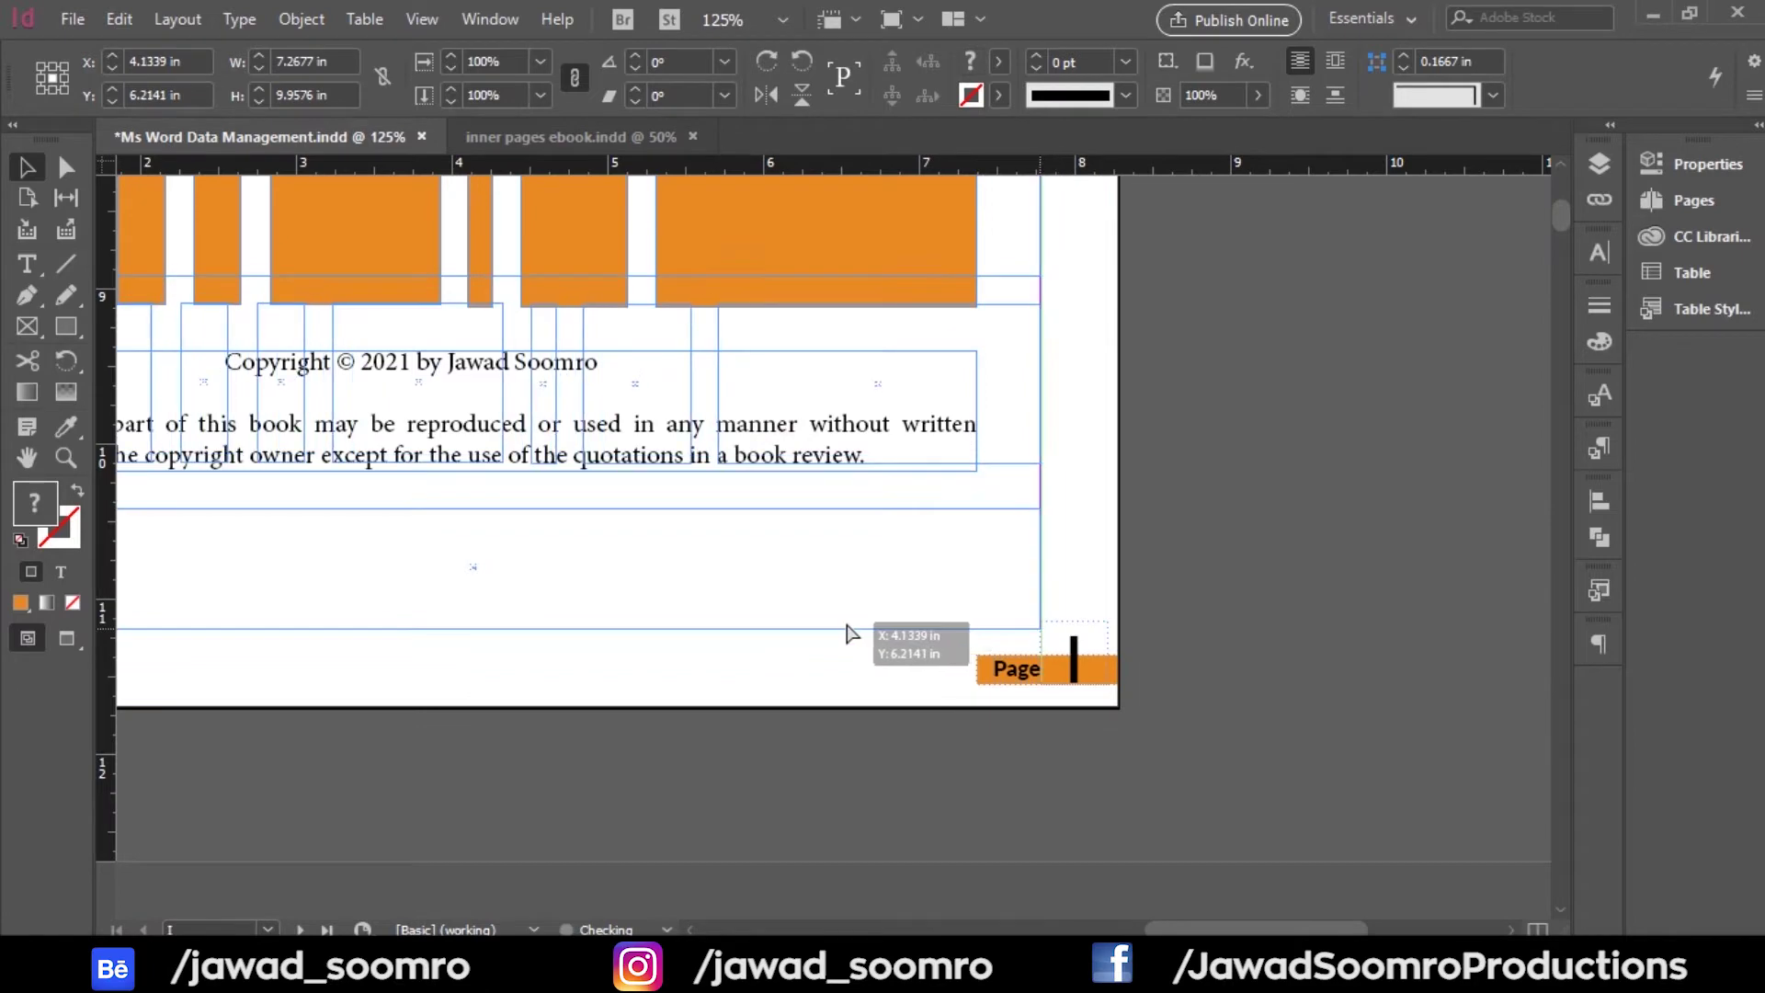
{"action": "left_click", "coordinate": [1126, 543]}
{"action": "scroll", "coordinate": [425, 682], "scroll_direction": "up", "scroll_amount": 3}
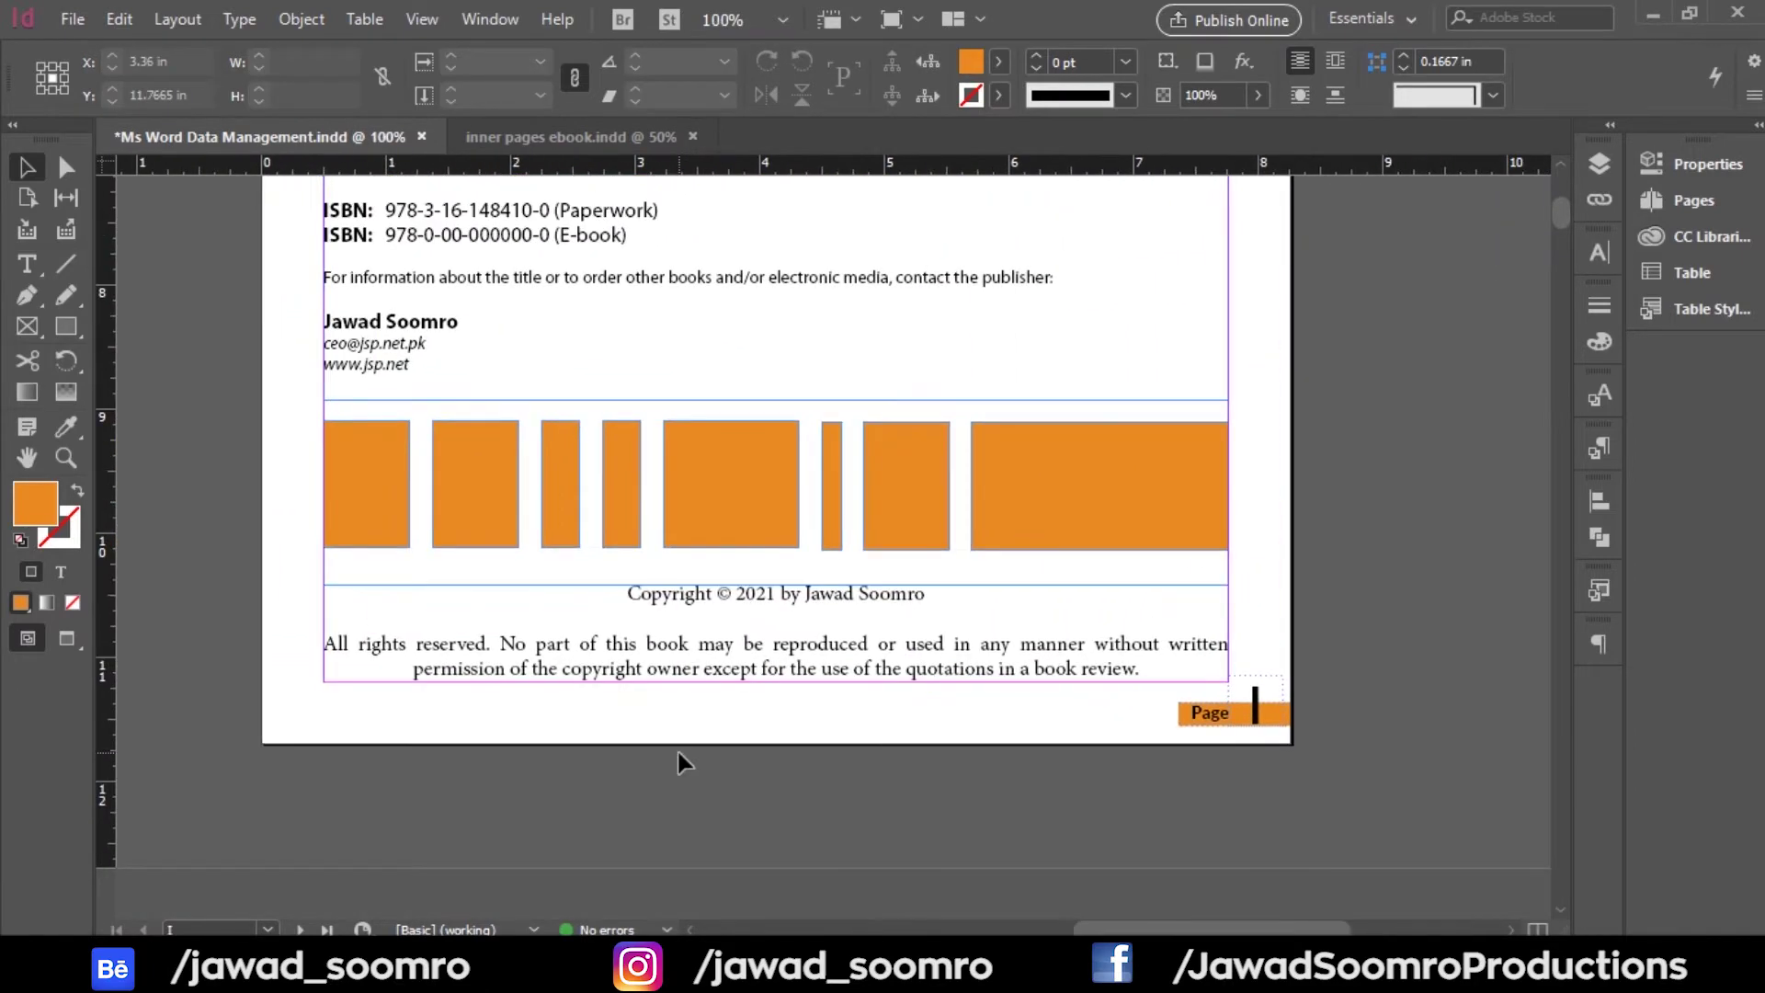
{"action": "scroll", "coordinate": [676, 752], "scroll_direction": "down", "scroll_amount": 4}
{"action": "scroll", "coordinate": [786, 518], "scroll_direction": "up", "scroll_amount": 3}
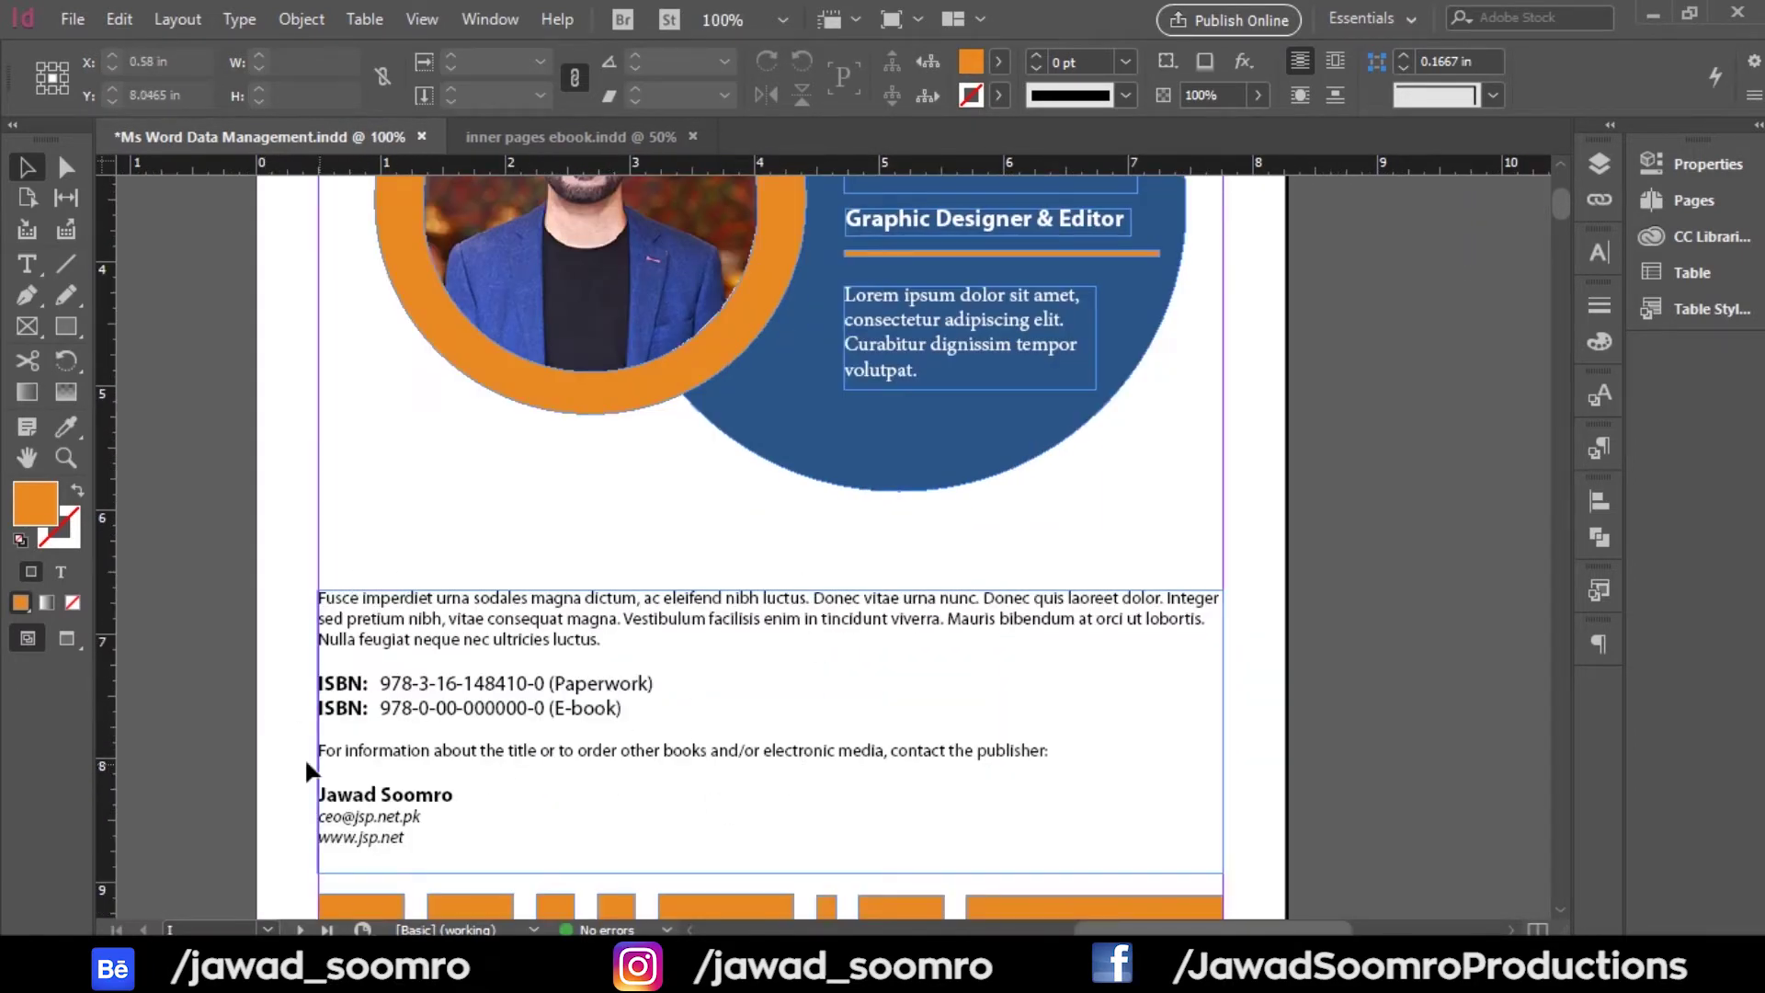
{"action": "scroll", "coordinate": [761, 618], "scroll_direction": "up", "scroll_amount": 3}
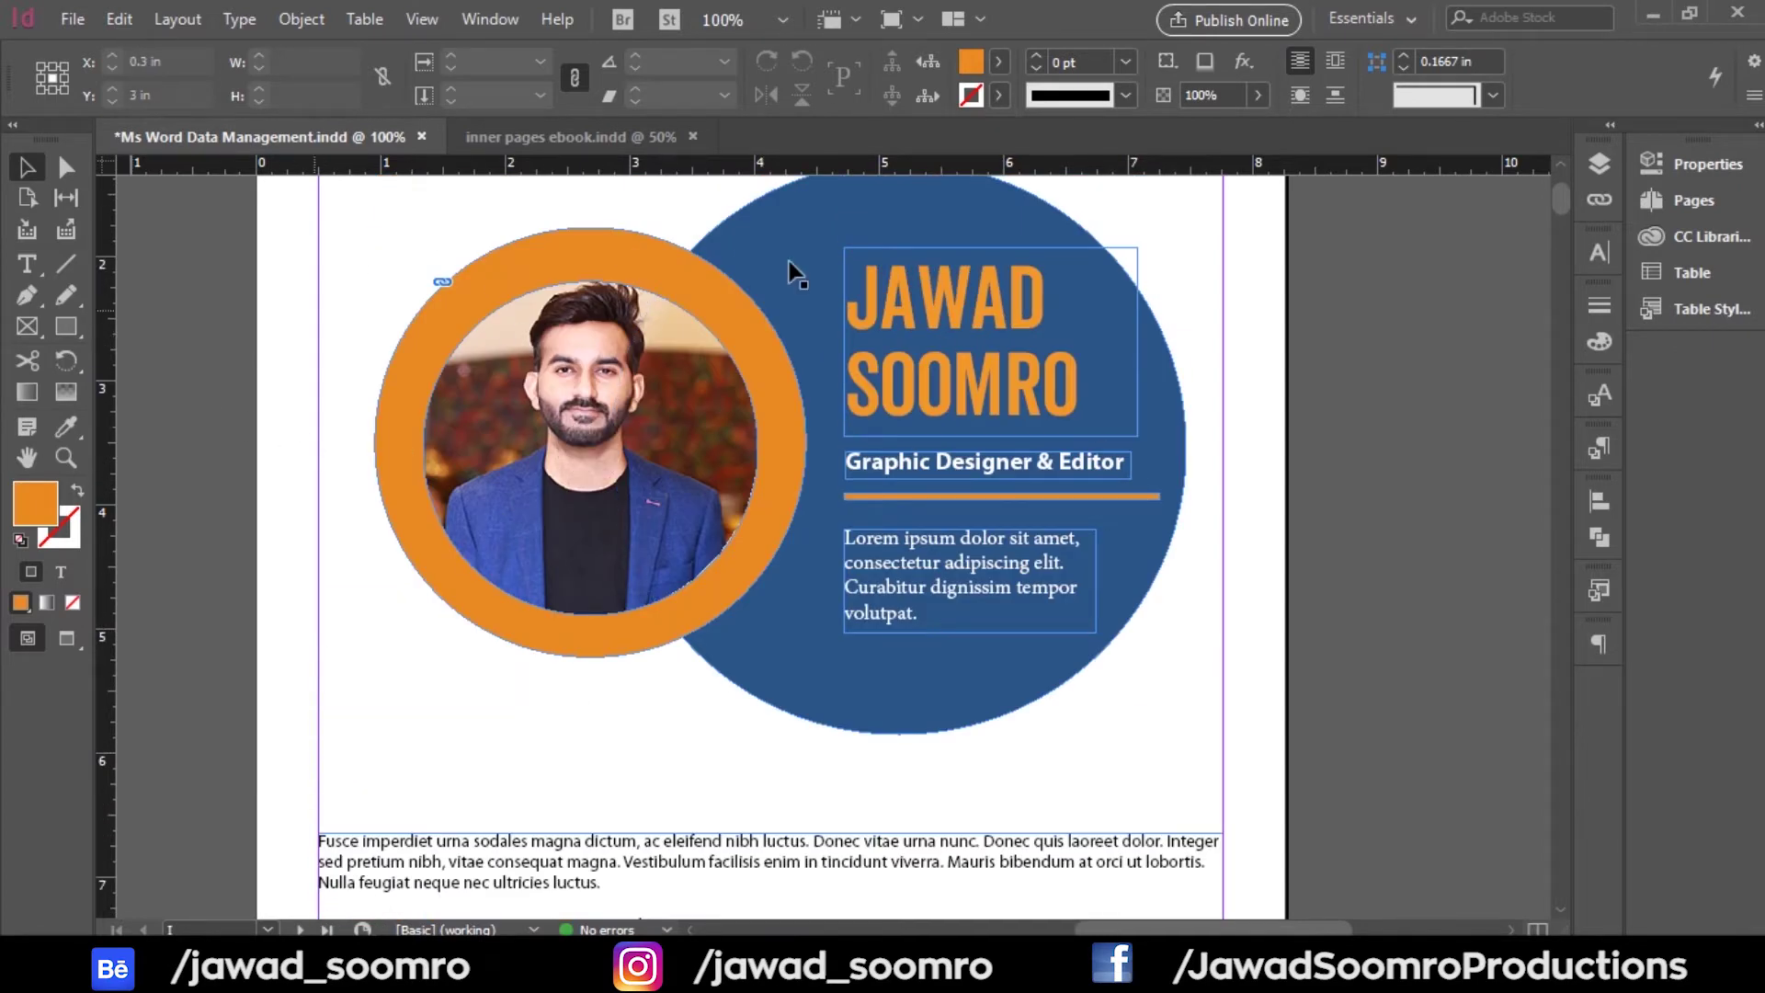
{"action": "scroll", "coordinate": [1195, 404], "scroll_direction": "up", "scroll_amount": 2}
{"action": "scroll", "coordinate": [1084, 485], "scroll_direction": "up", "scroll_amount": 1}
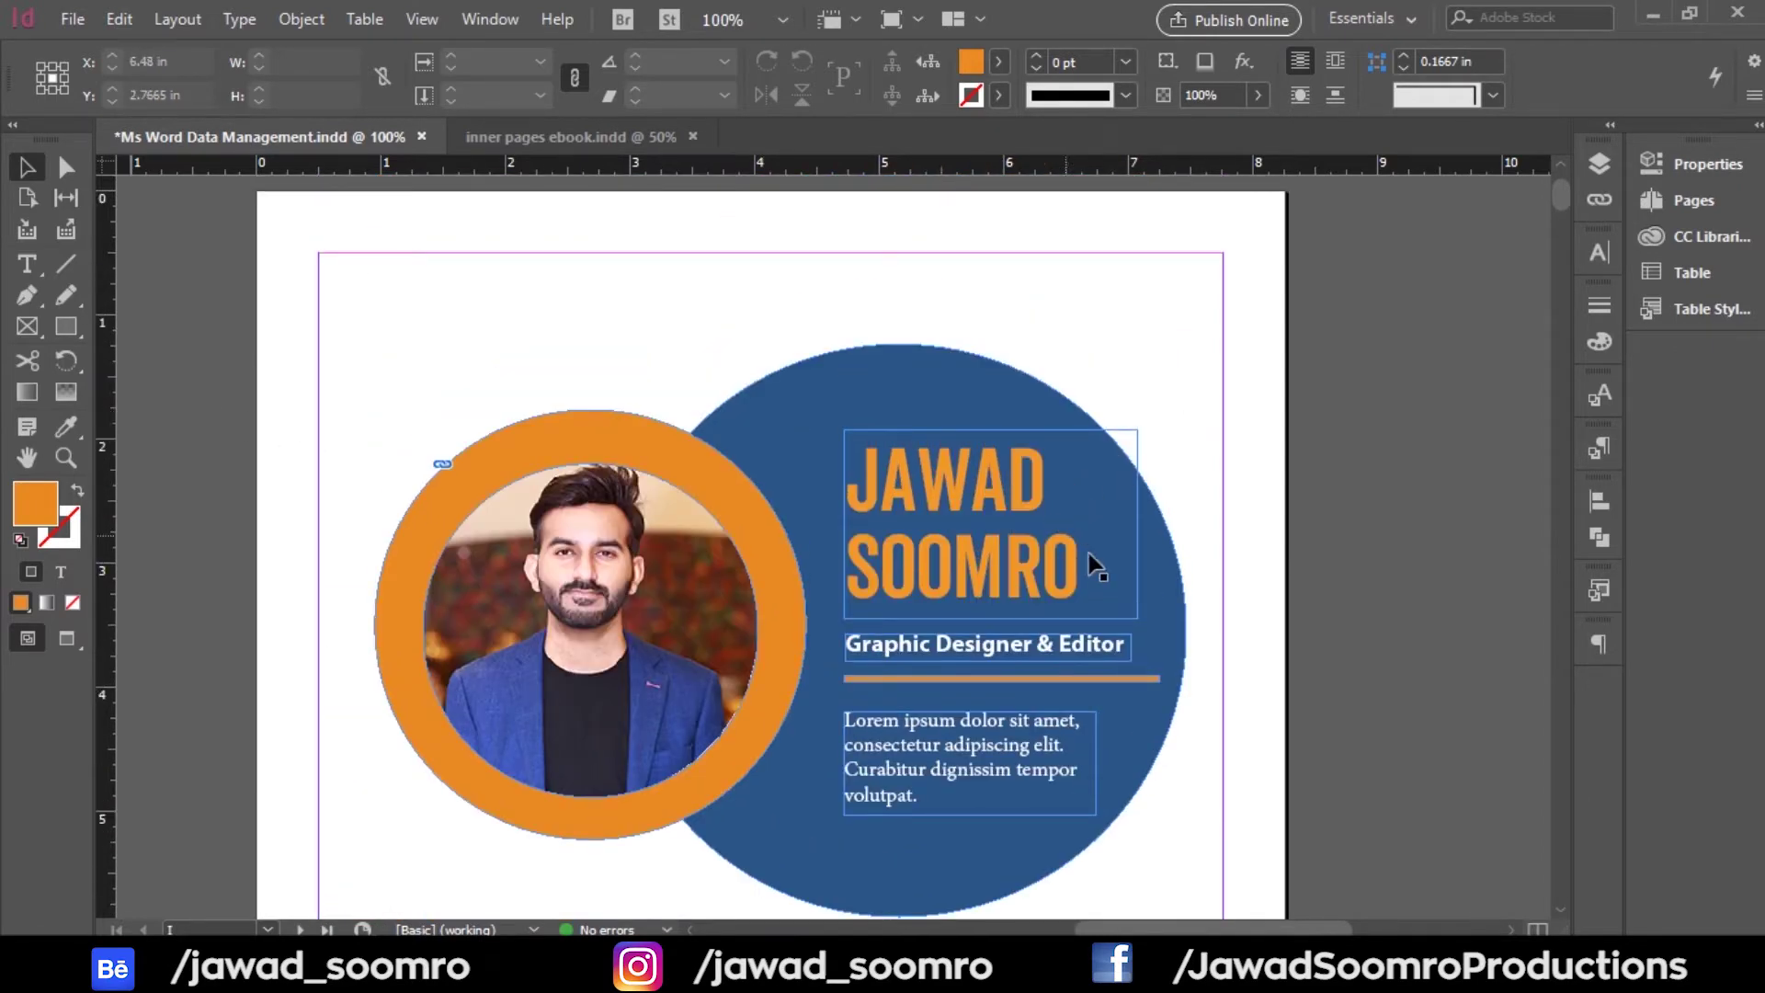
{"action": "key", "text": "ctrl+minus"}
{"action": "scroll", "coordinate": [1188, 693], "scroll_direction": "down", "scroll_amount": 4}
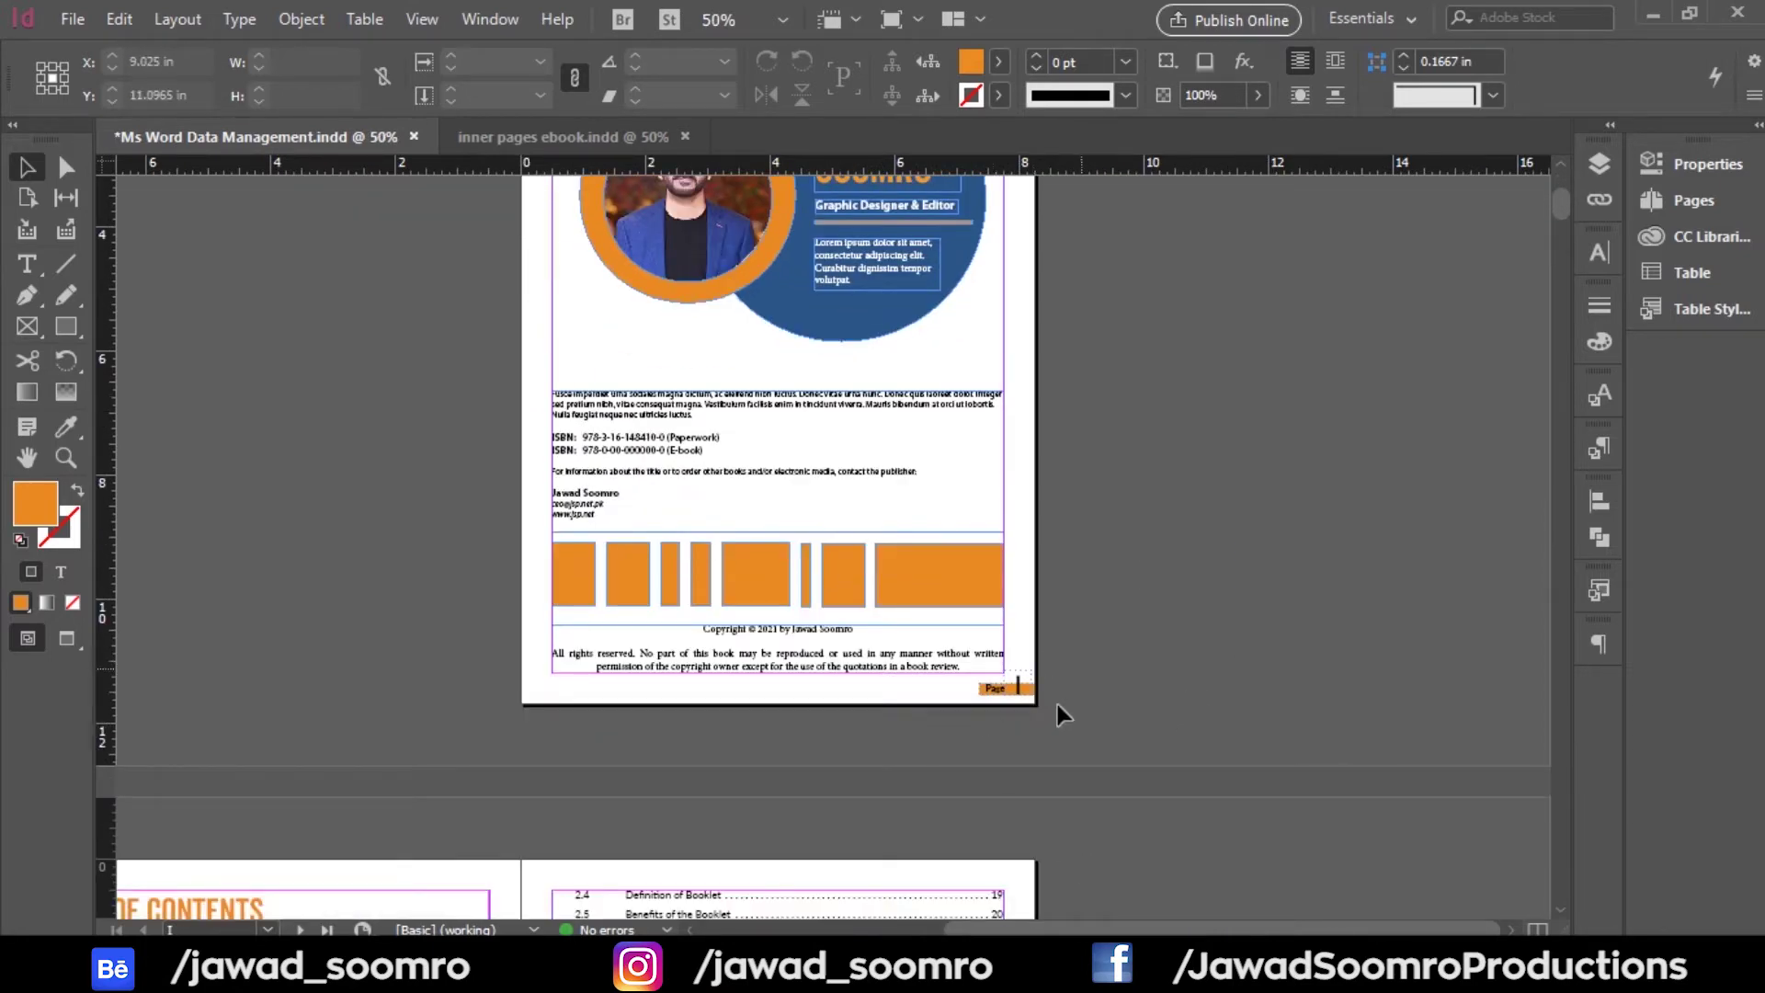
{"action": "scroll", "coordinate": [1070, 691], "scroll_direction": "up", "scroll_amount": 3}
{"action": "scroll", "coordinate": [928, 661], "scroll_direction": "down", "scroll_amount": 3}
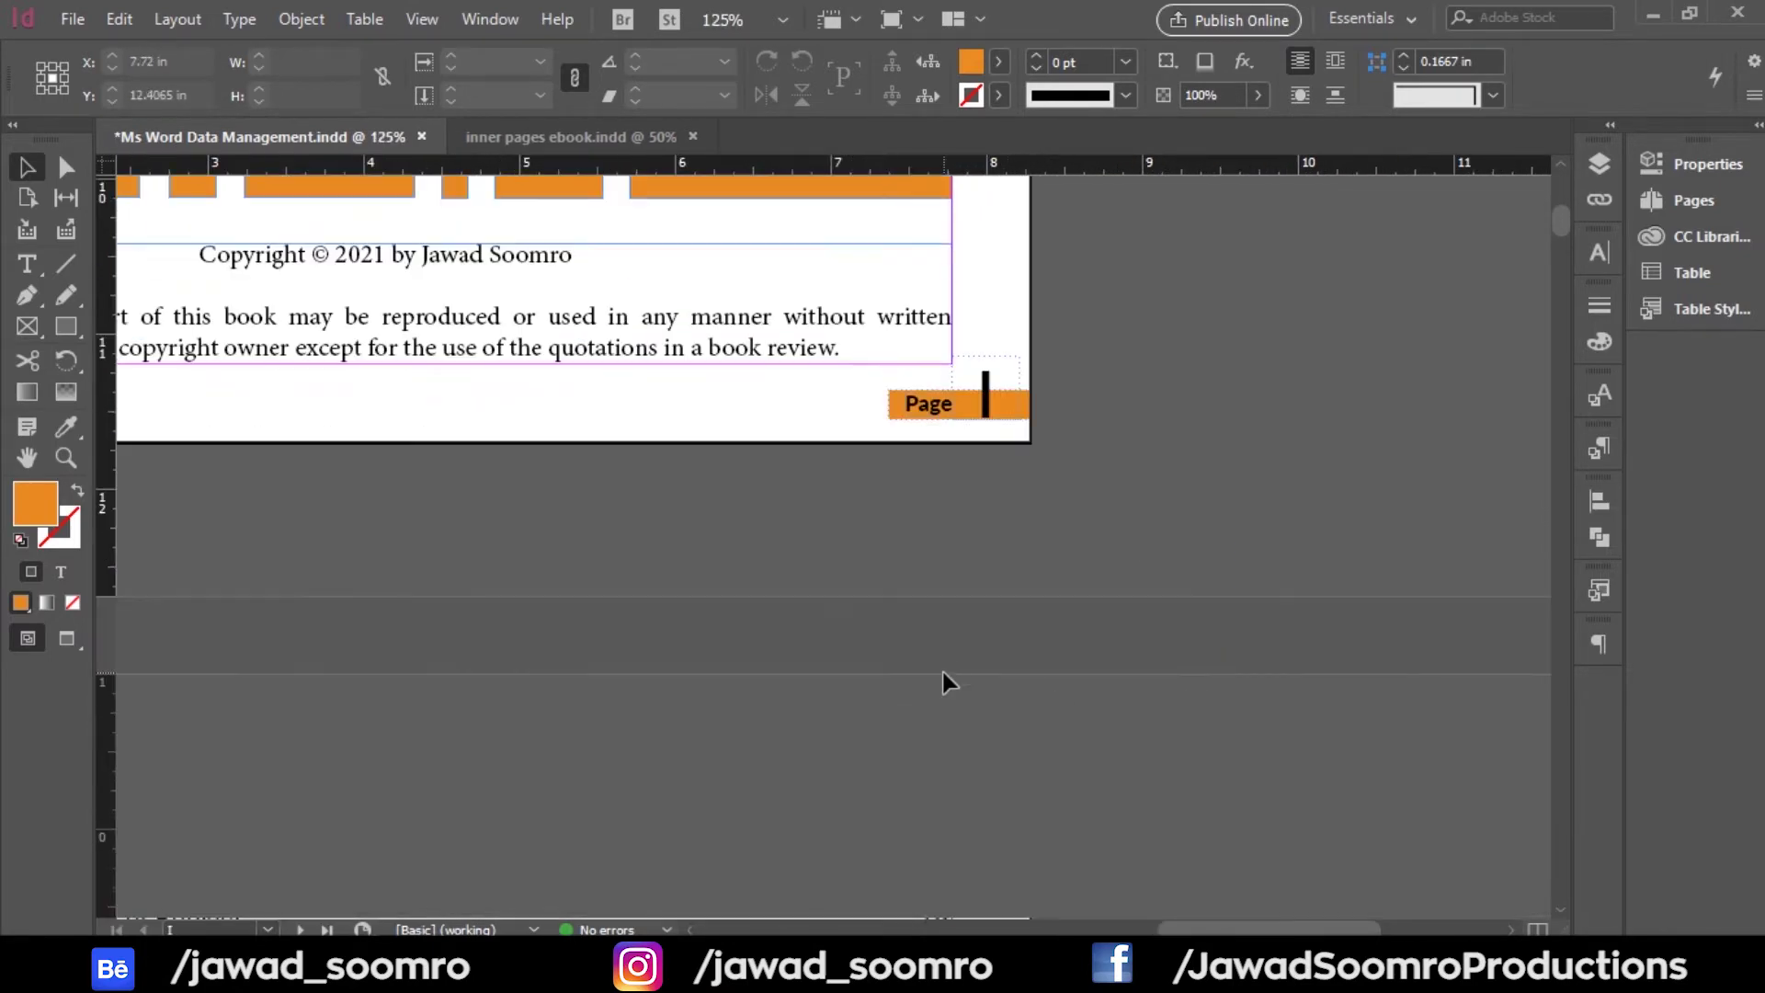
{"action": "scroll", "coordinate": [944, 680], "scroll_direction": "up", "scroll_amount": 3}
{"action": "scroll", "coordinate": [710, 717], "scroll_direction": "down", "scroll_amount": 2}
{"action": "left_click_drag", "start_coordinate": [577, 635], "coordinate": [767, 500]}
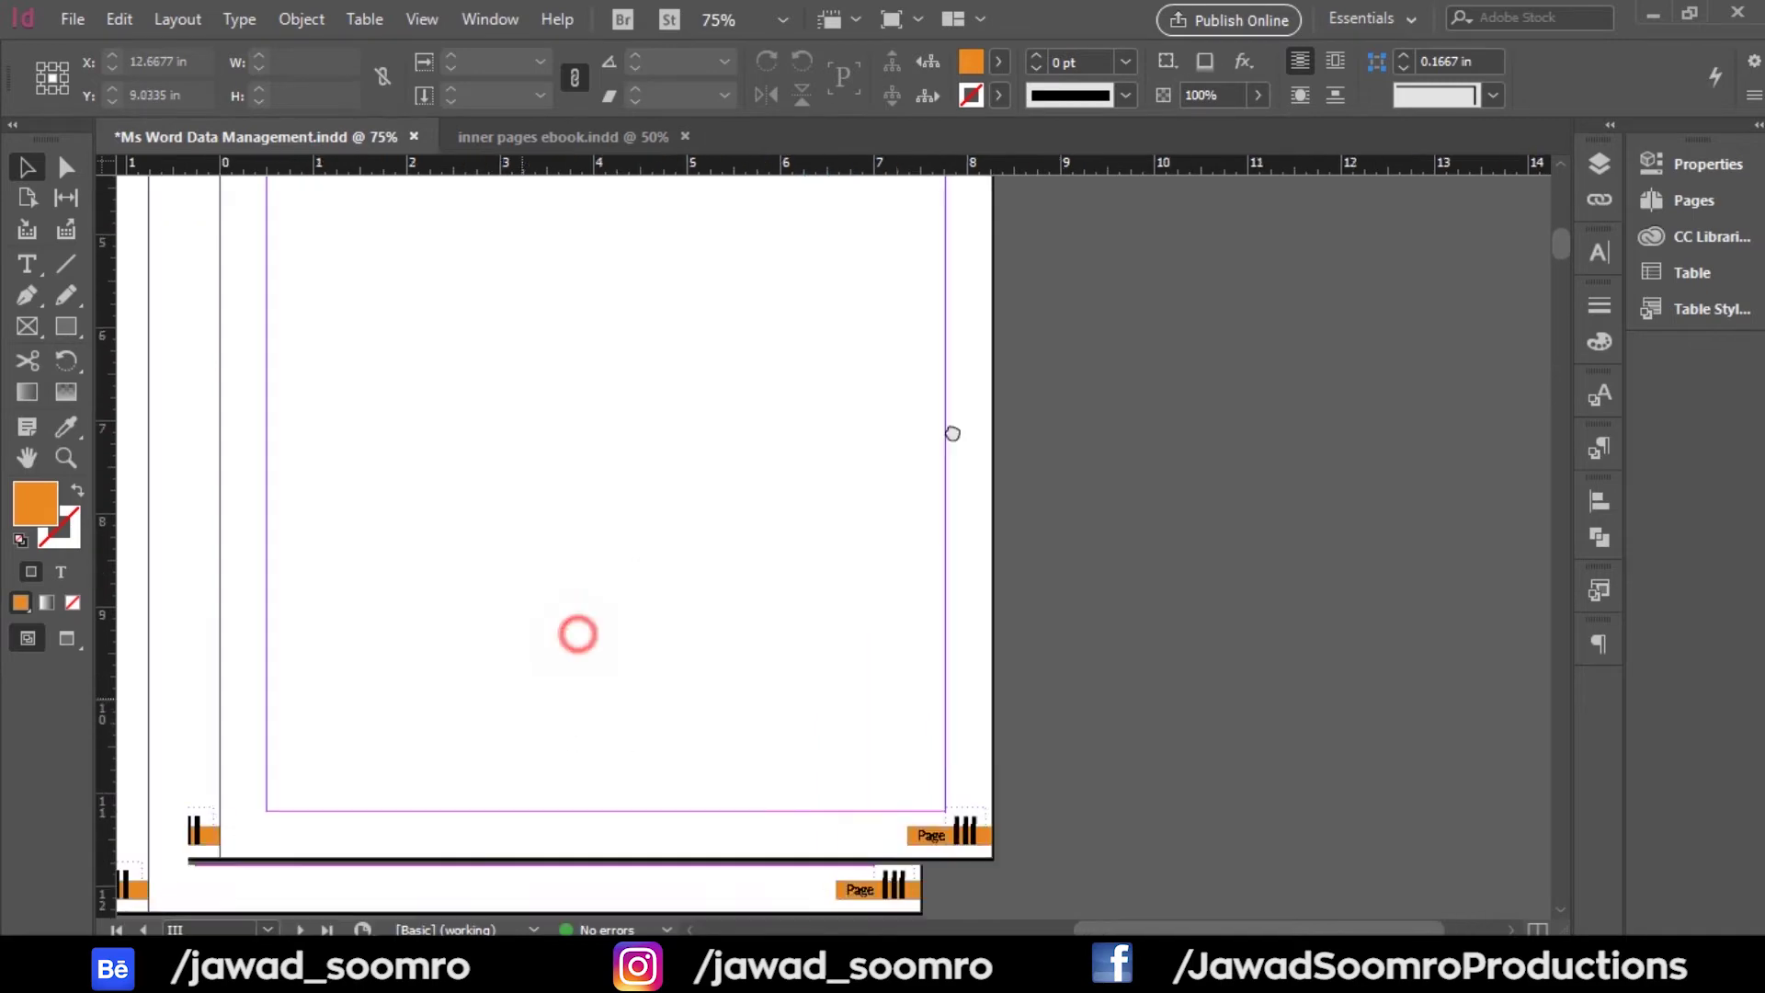
{"action": "scroll", "coordinate": [594, 631], "scroll_direction": "up", "scroll_amount": 5}
{"action": "left_click_drag", "start_coordinate": [1388, 289], "coordinate": [1165, 902]}
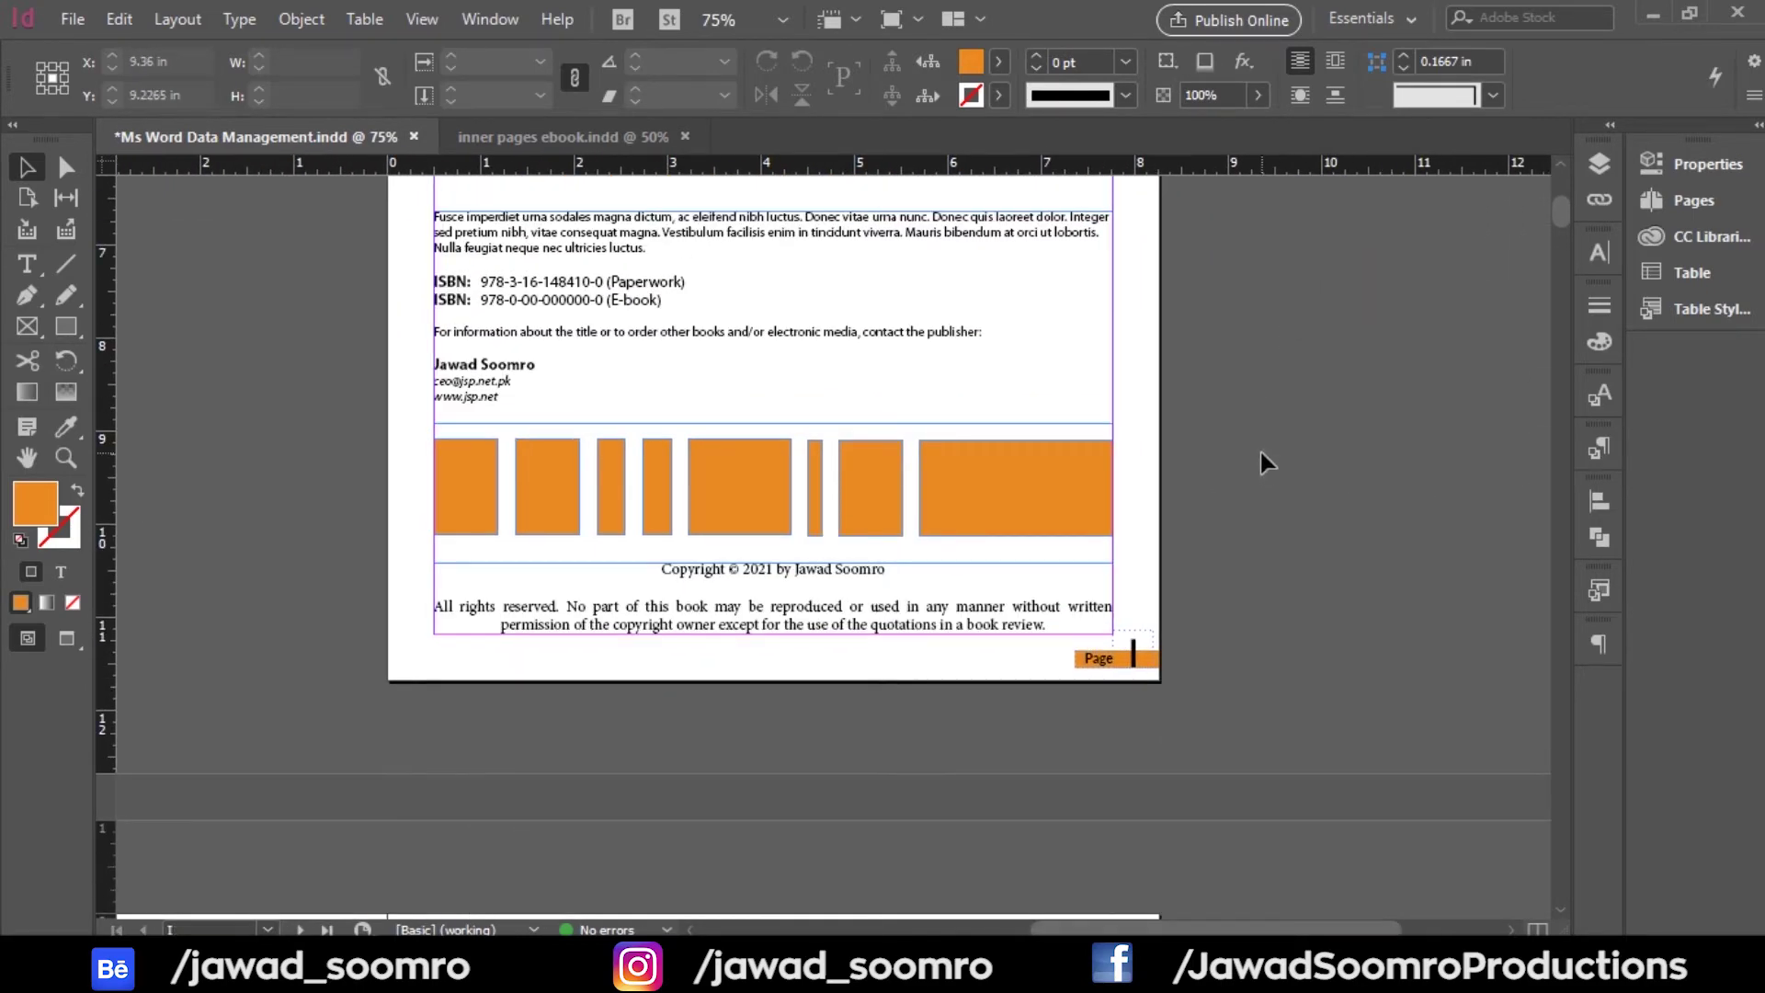
{"action": "left_click_drag", "start_coordinate": [1260, 452], "coordinate": [1228, 395]}
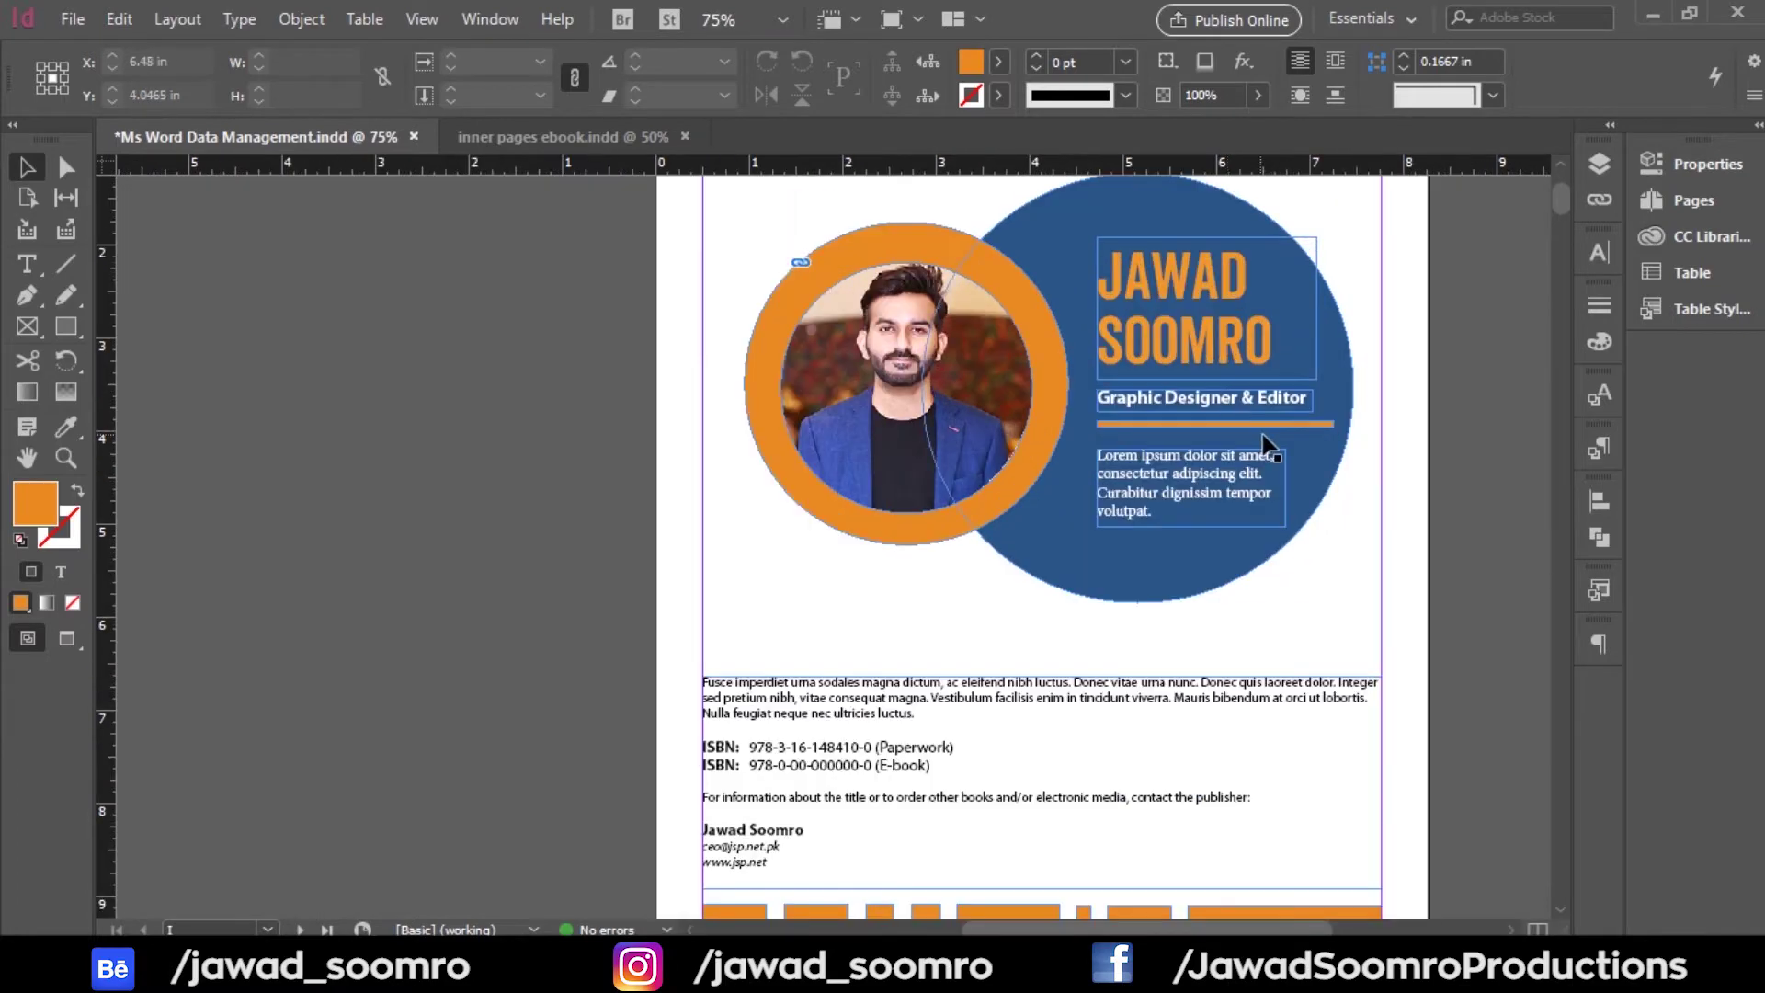
{"action": "scroll", "coordinate": [1272, 451], "scroll_direction": "down", "scroll_amount": 1}
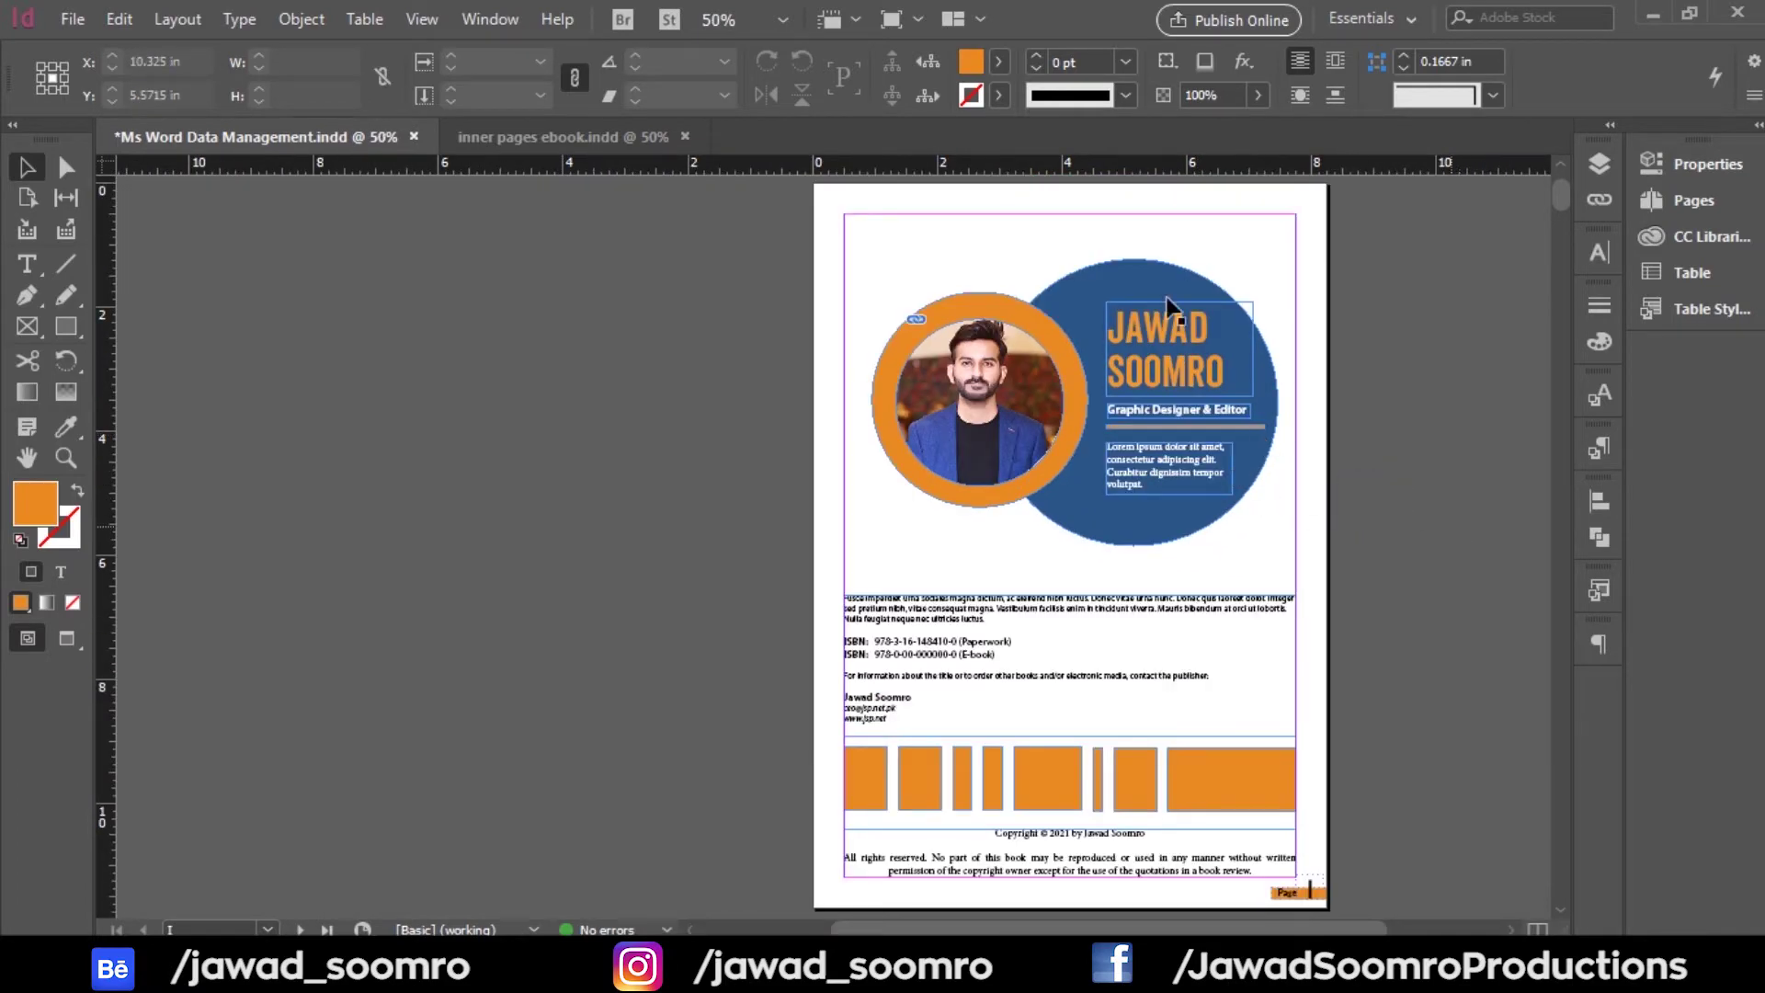
Step: Save the ebook document and show the Pages panel
{"action": "left_click", "coordinate": [72, 19]}
{"action": "left_click", "coordinate": [181, 203]}
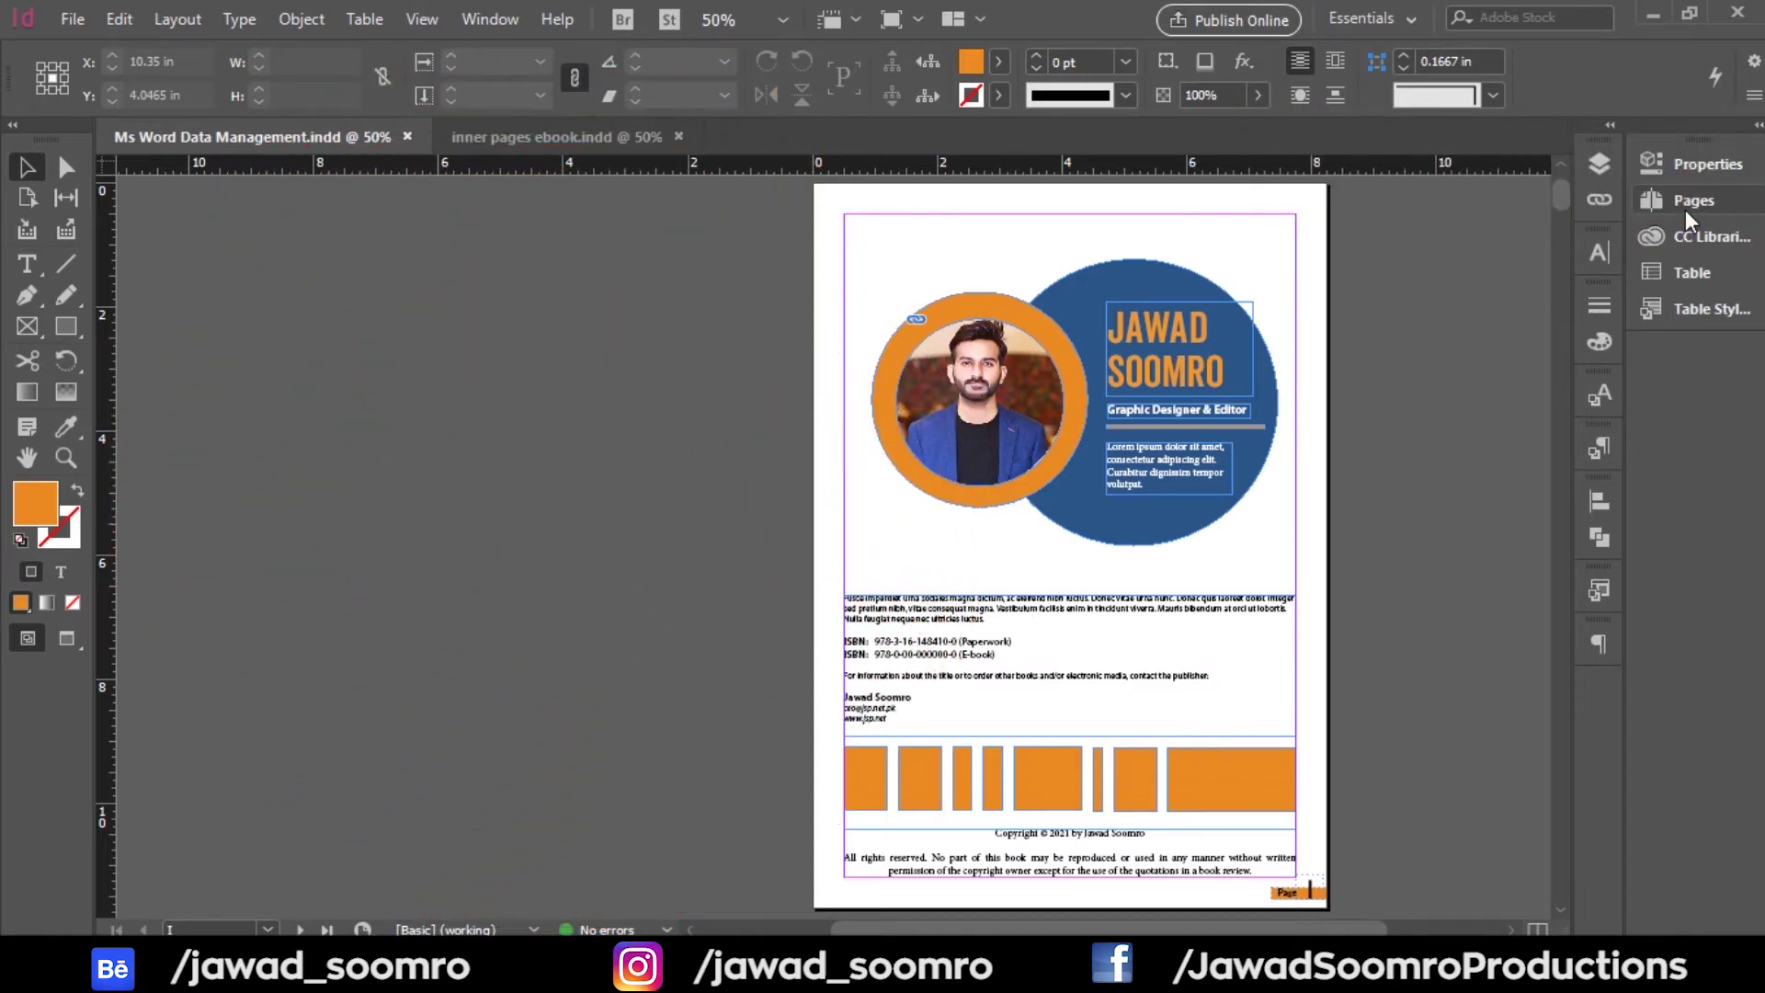
{"action": "left_click", "coordinate": [488, 22]}
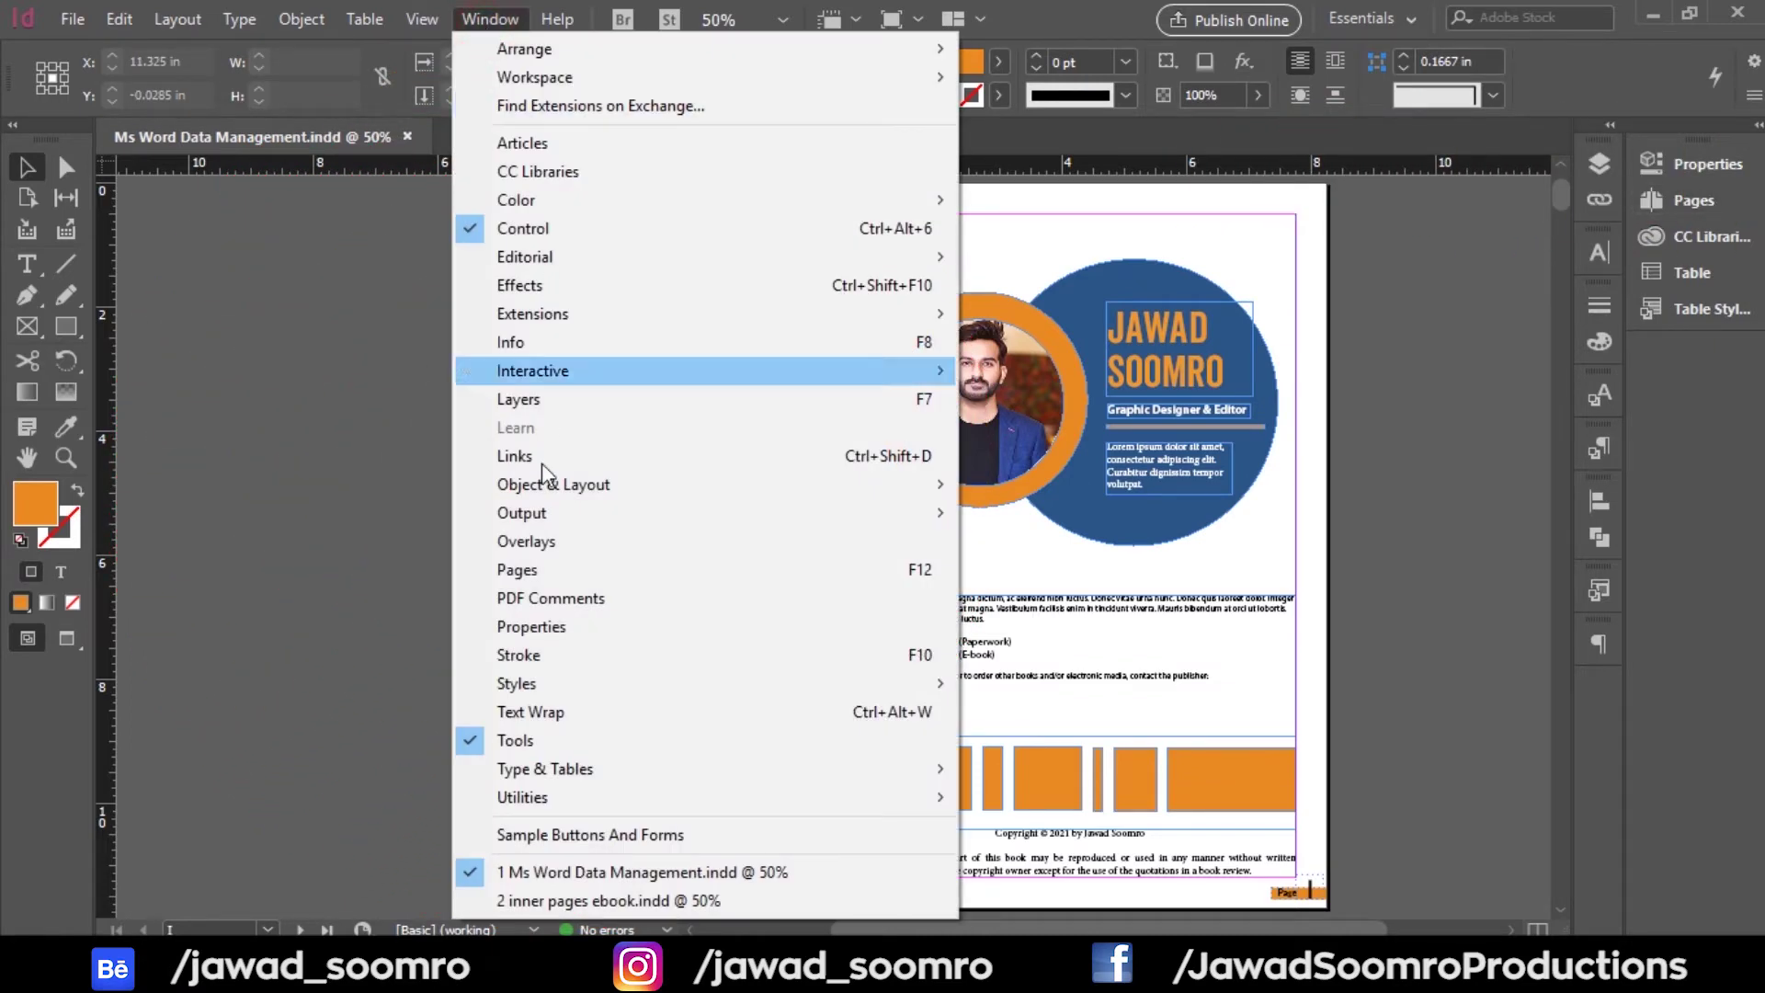
{"action": "left_click", "coordinate": [517, 570]}
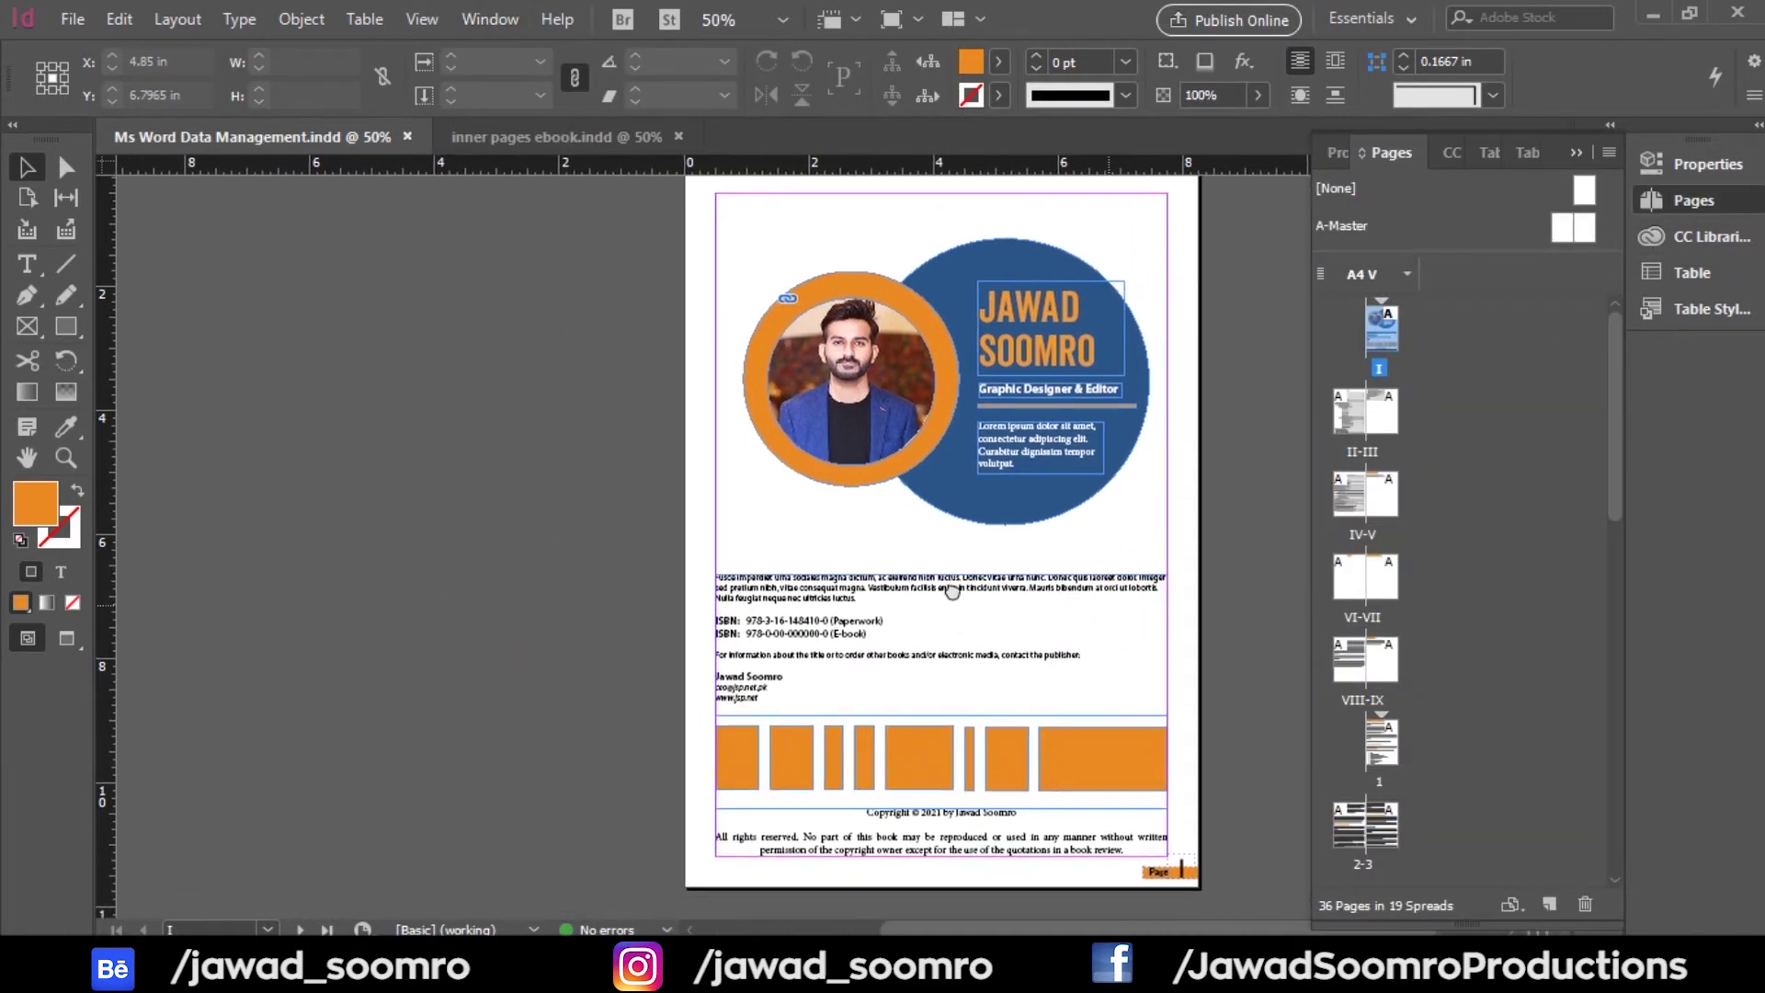
{"action": "left_click_drag", "start_coordinate": [1057, 613], "coordinate": [764, 624]}
{"action": "double_click", "coordinate": [1365, 414]}
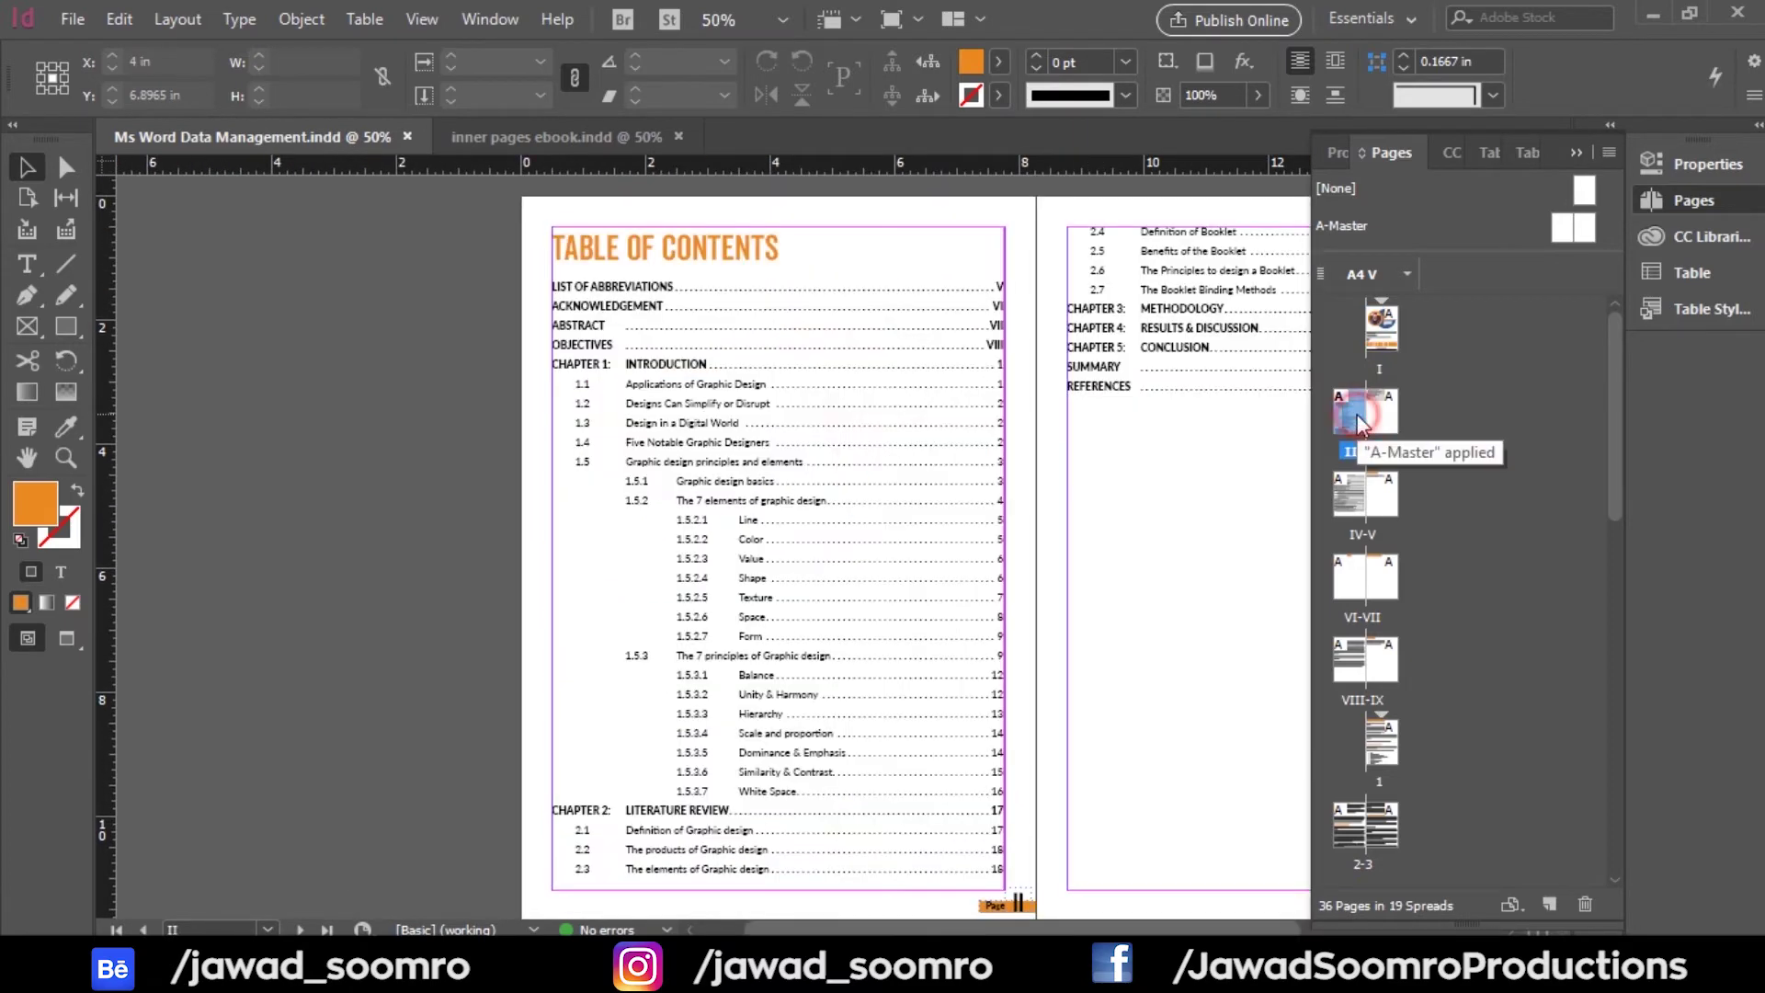
{"action": "double_click", "coordinate": [1381, 326]}
{"action": "right_click", "coordinate": [1380, 326]}
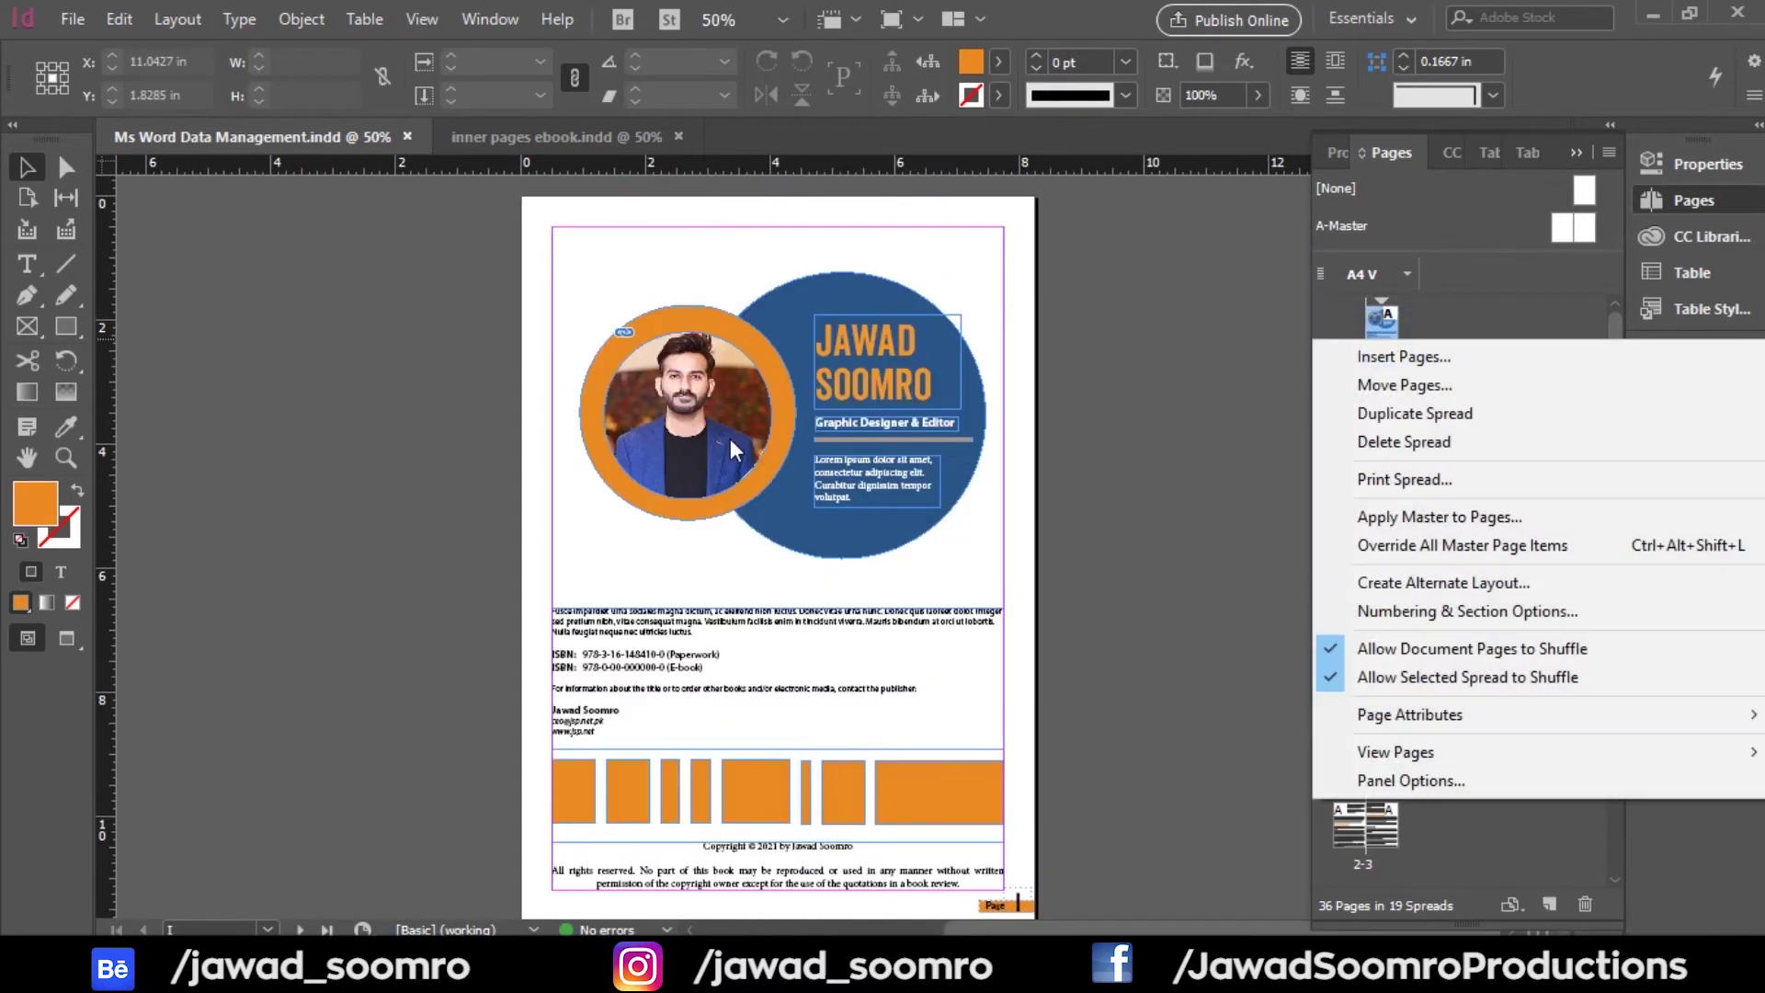
{"action": "left_click", "coordinate": [1103, 575]}
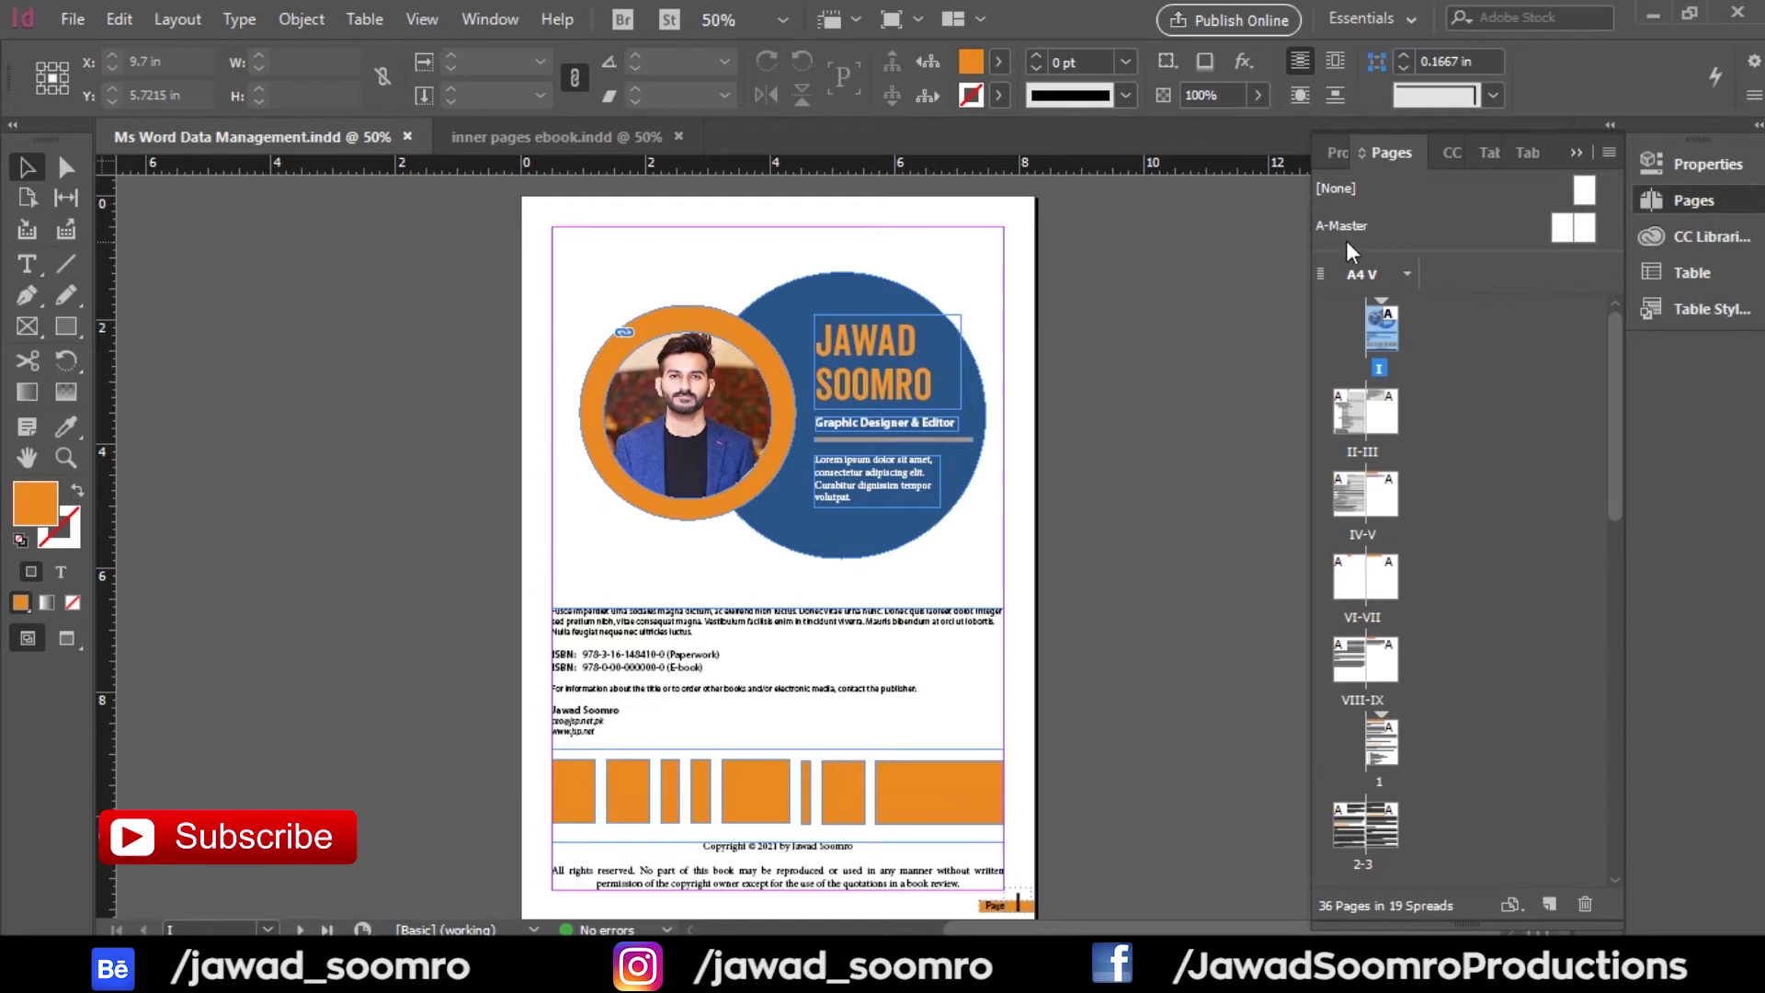
Step: Apply the [None] master to author page I, removing its footer
{"action": "left_click", "coordinate": [1583, 195], "text": "alt"}
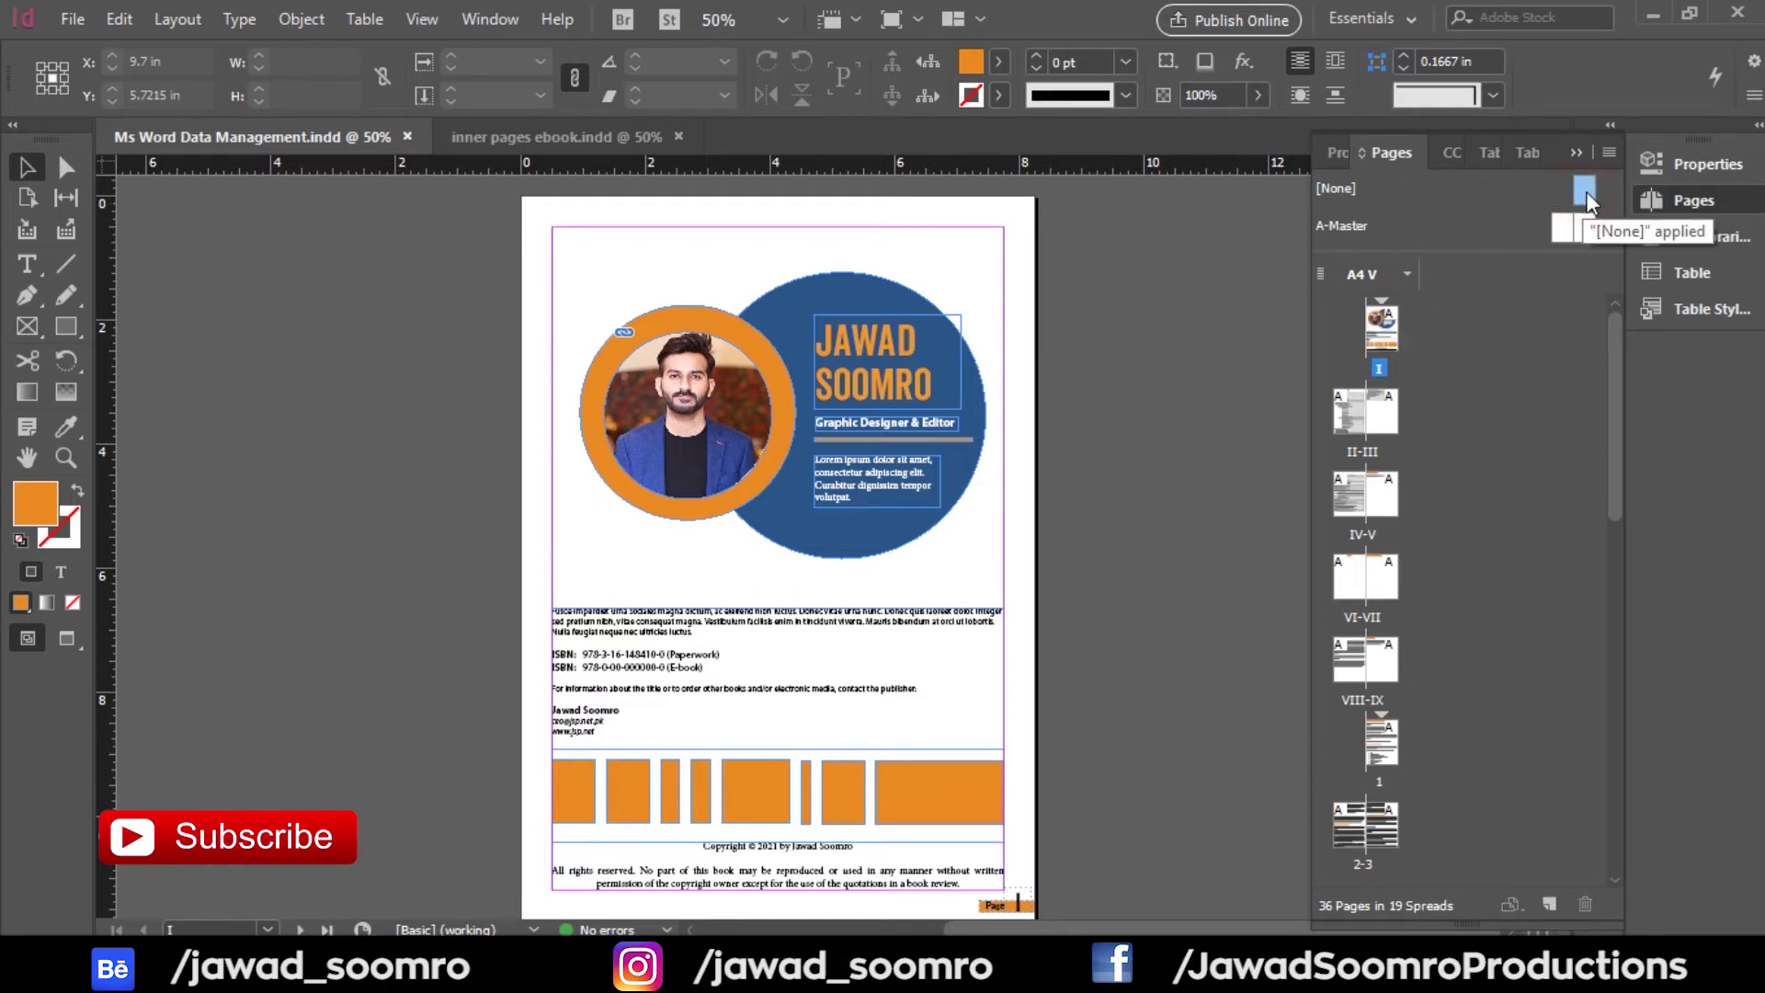
{"action": "left_click_drag", "start_coordinate": [1583, 191], "coordinate": [1379, 329]}
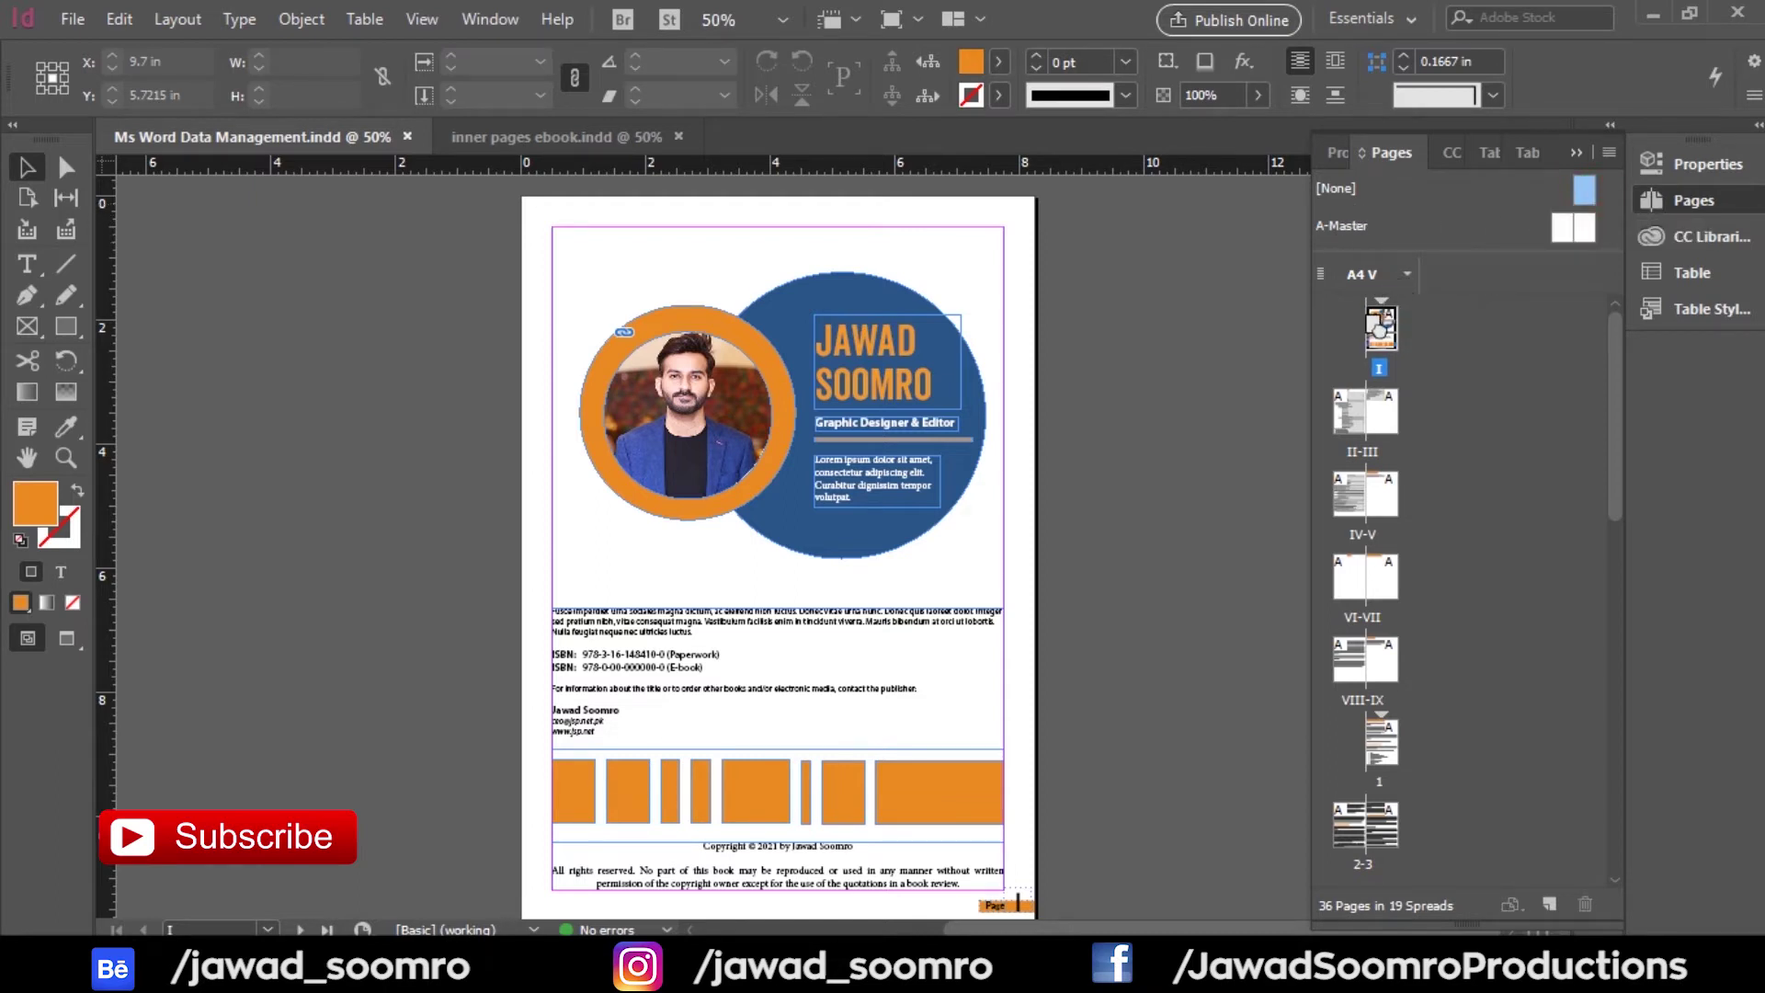
{"action": "scroll", "coordinate": [719, 577], "scroll_direction": "down", "scroll_amount": 1}
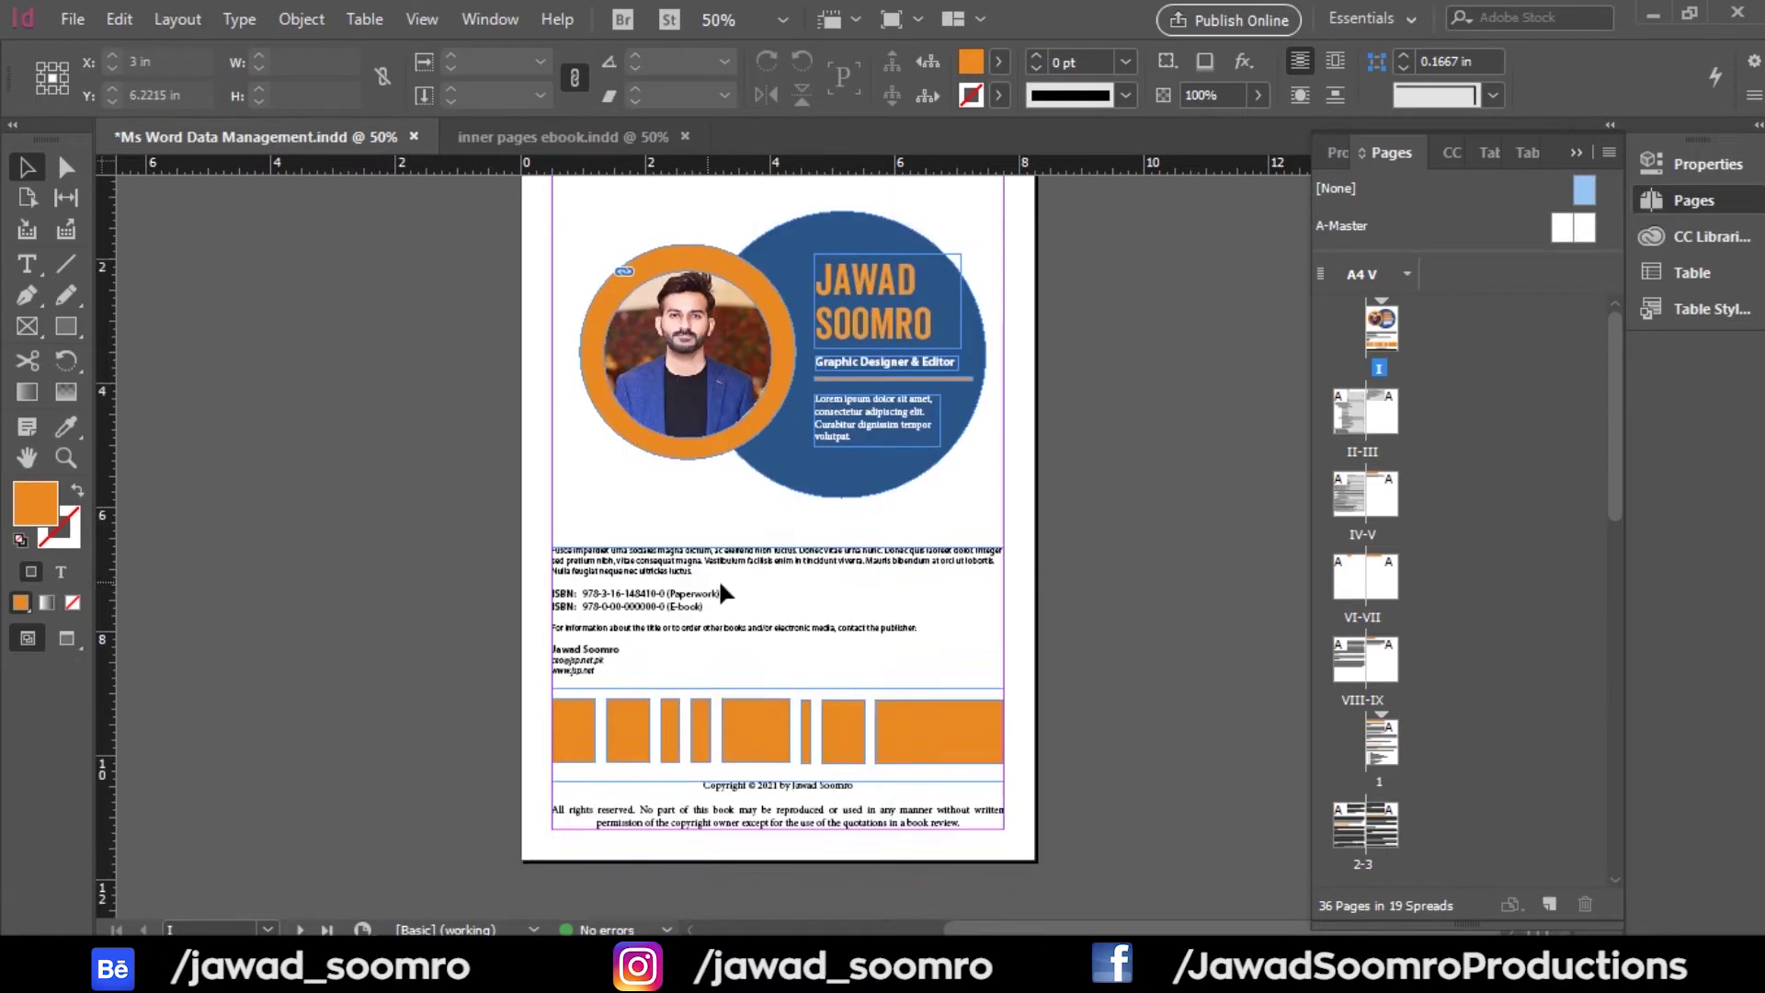
{"action": "scroll", "coordinate": [720, 587], "scroll_direction": "down", "scroll_amount": 2}
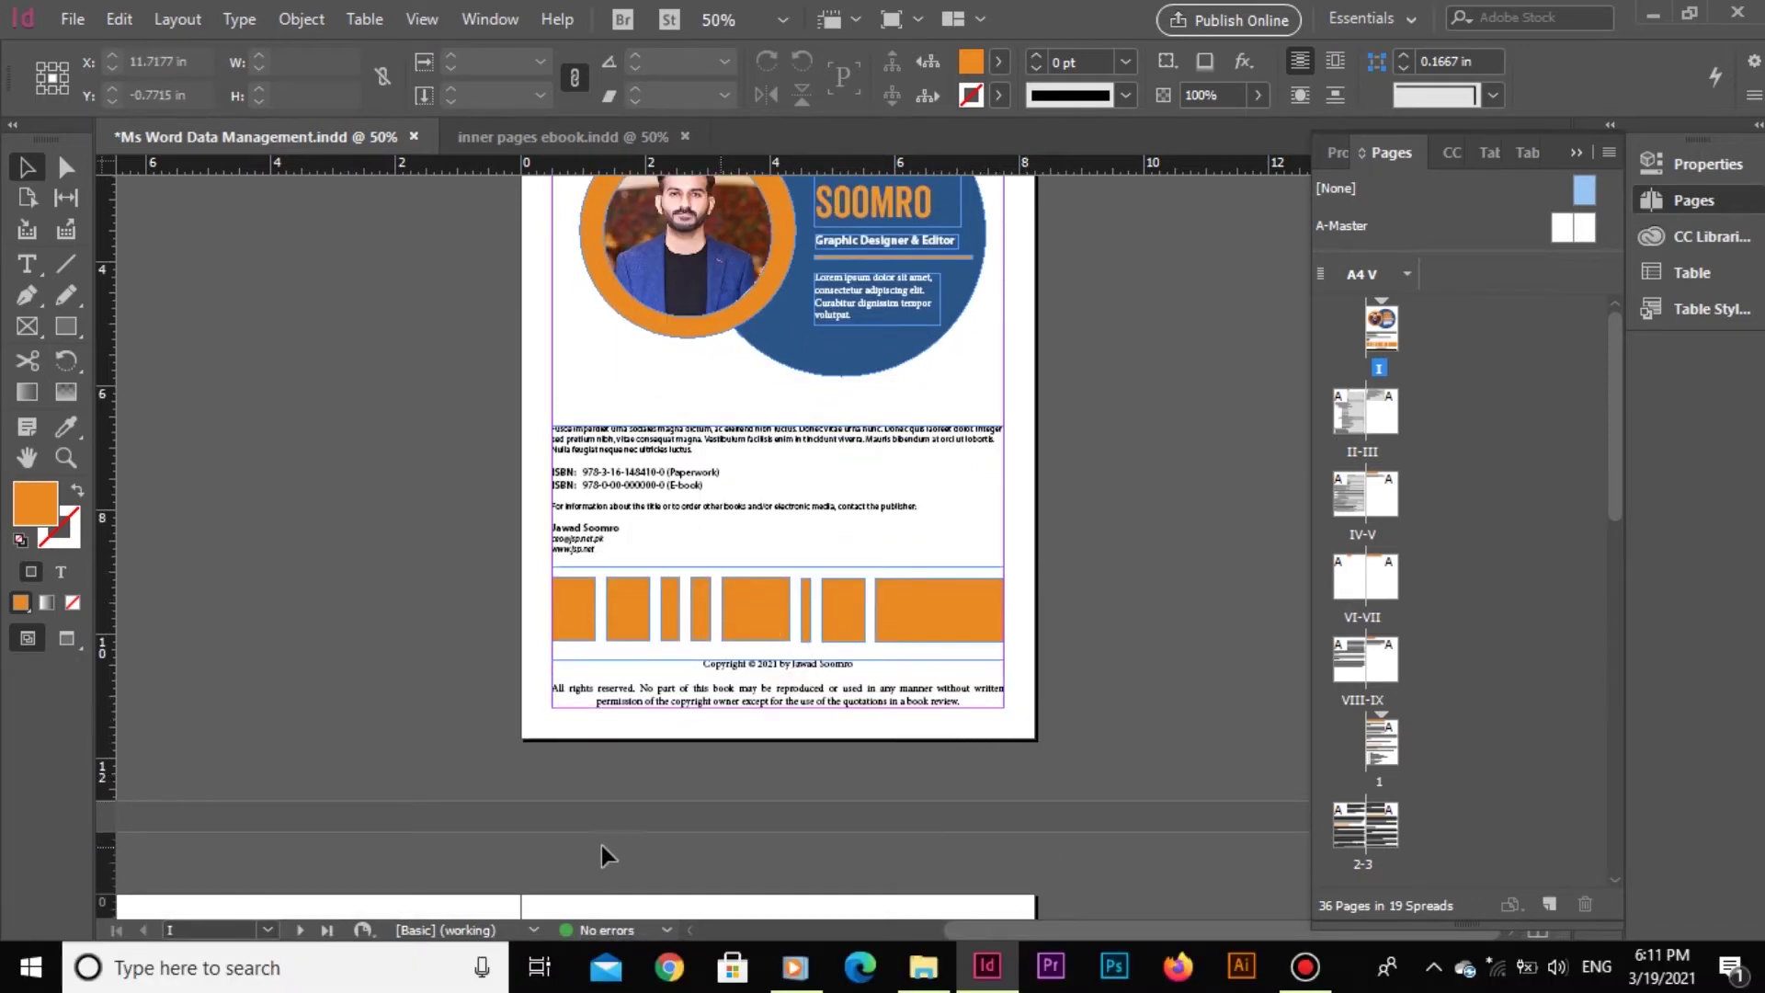
{"action": "left_click", "coordinate": [530, 842]}
{"action": "scroll", "coordinate": [530, 842], "scroll_direction": "down", "scroll_amount": 5}
{"action": "scroll", "coordinate": [662, 781], "scroll_direction": "down", "scroll_amount": 8}
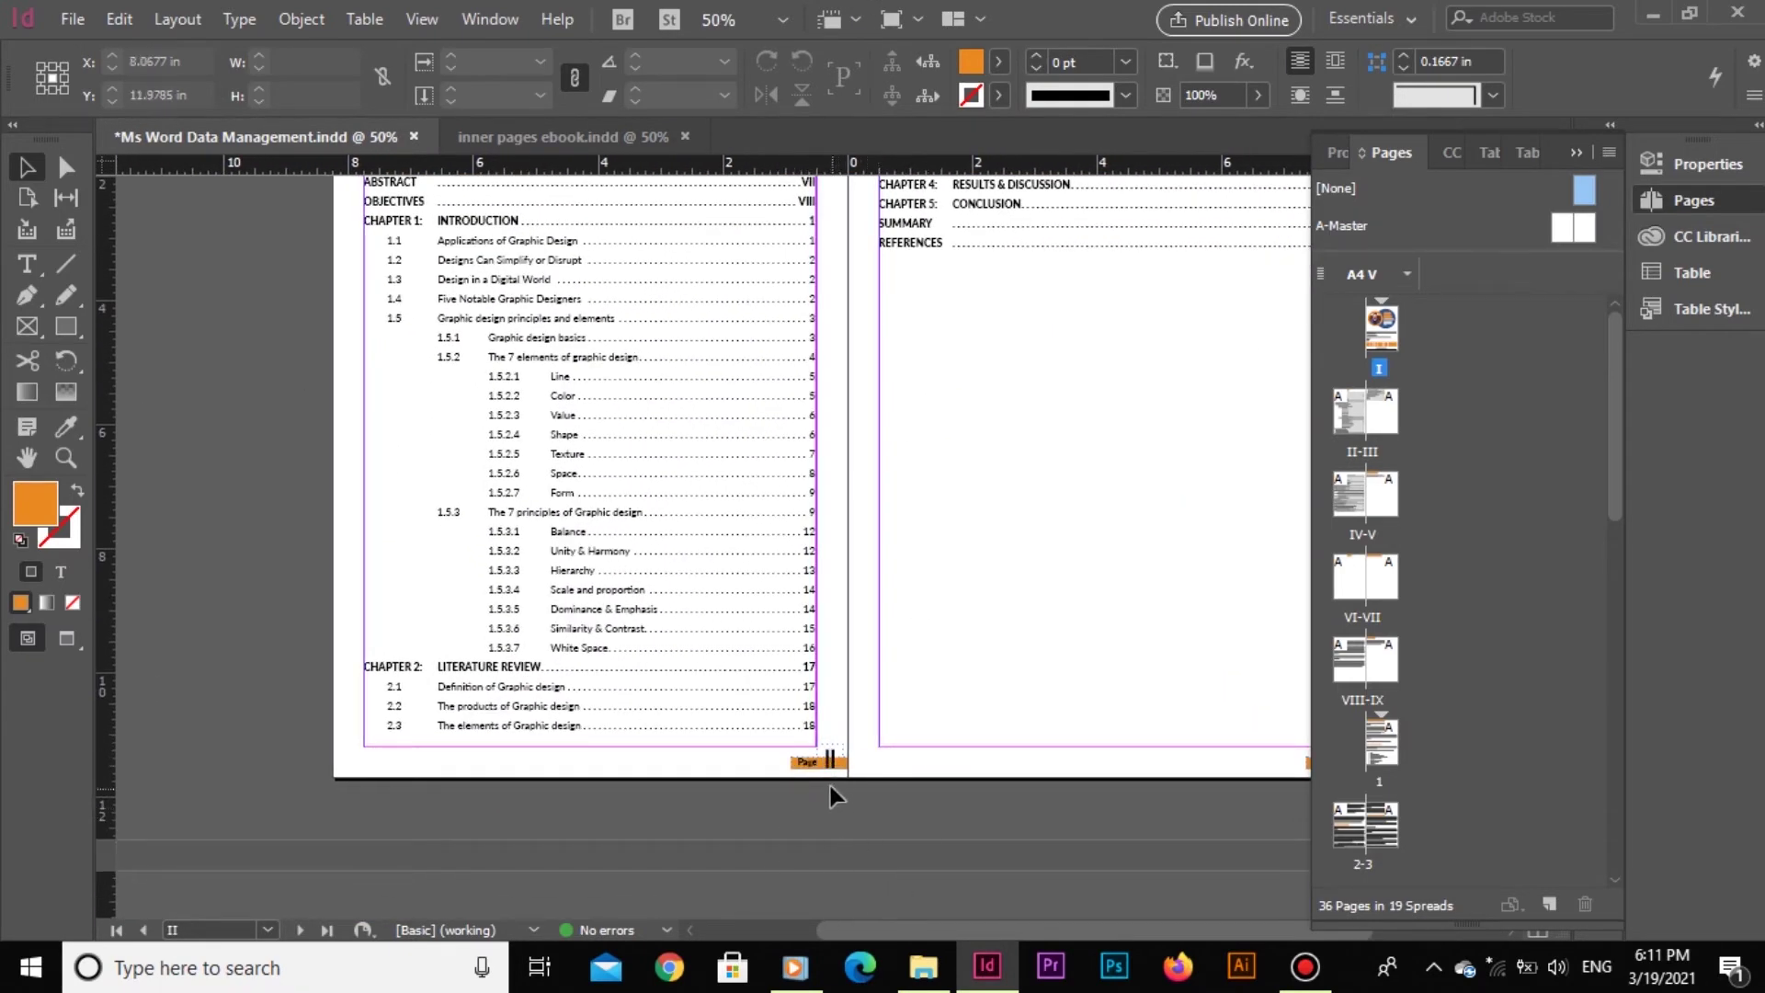
{"action": "left_click_drag", "start_coordinate": [1023, 782], "coordinate": [921, 889]}
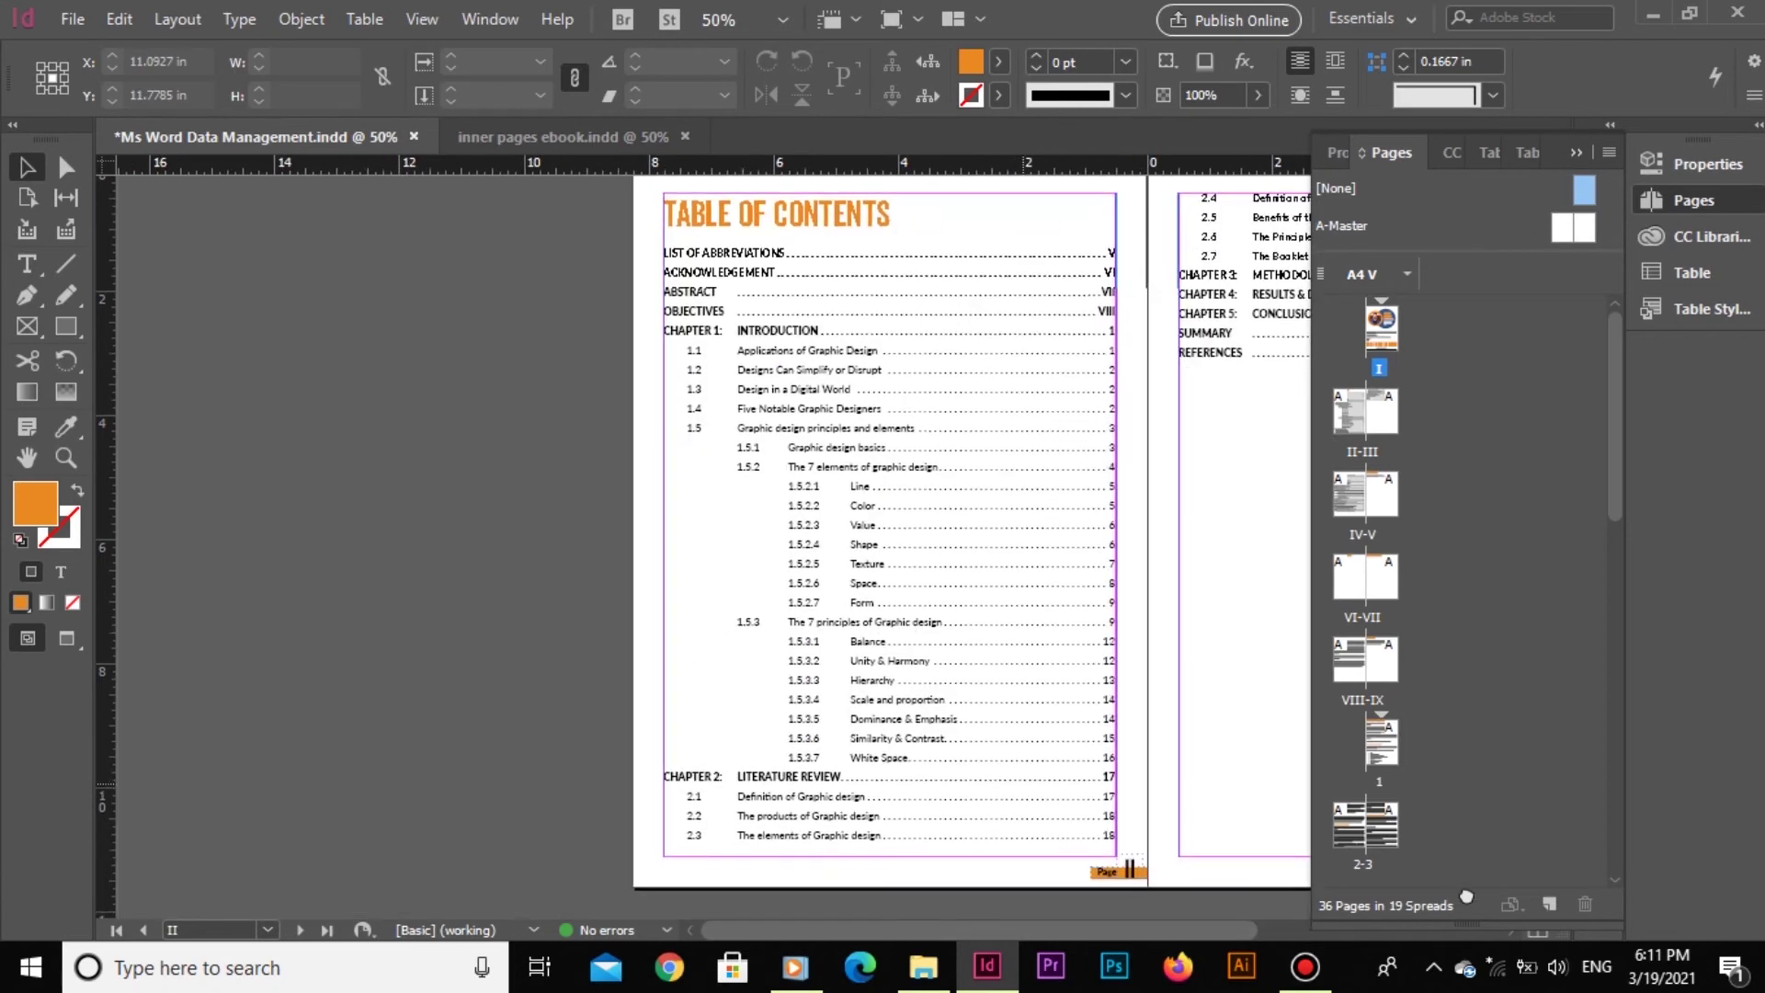
Step: Open Numbering & Section Options for the II-III contents spread
{"action": "left_click_drag", "start_coordinate": [921, 889], "coordinate": [673, 876]}
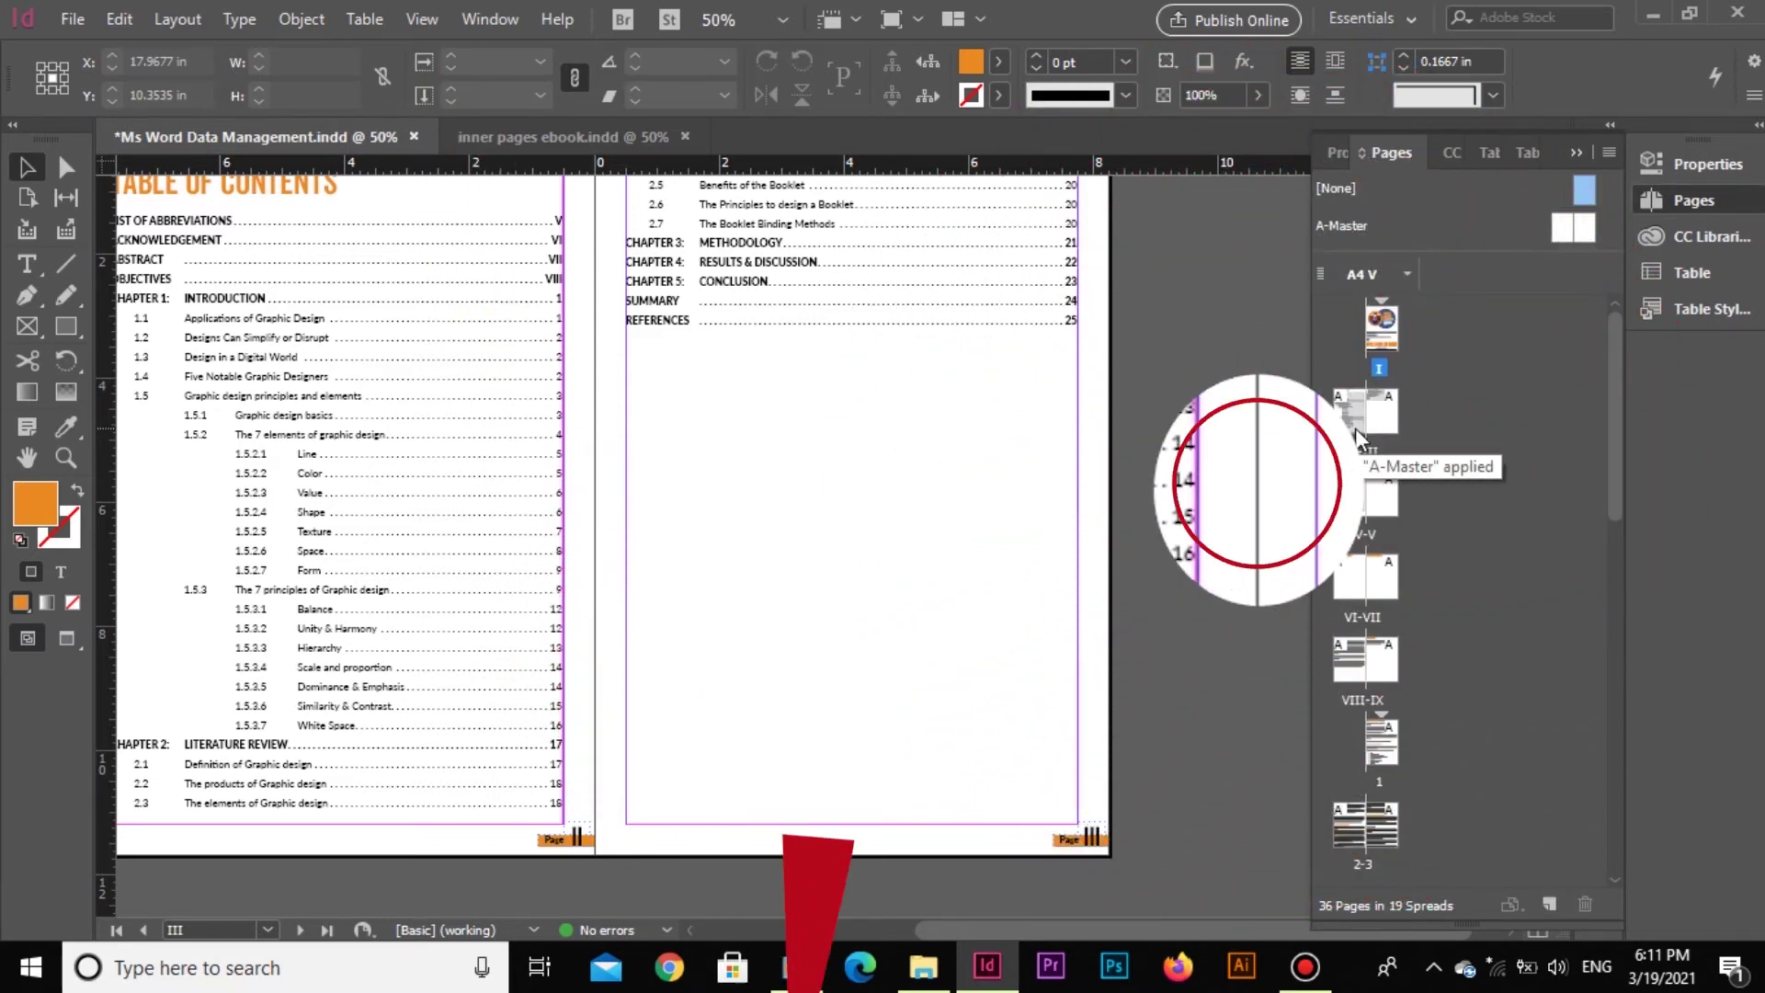
{"action": "right_click", "coordinate": [1355, 427]}
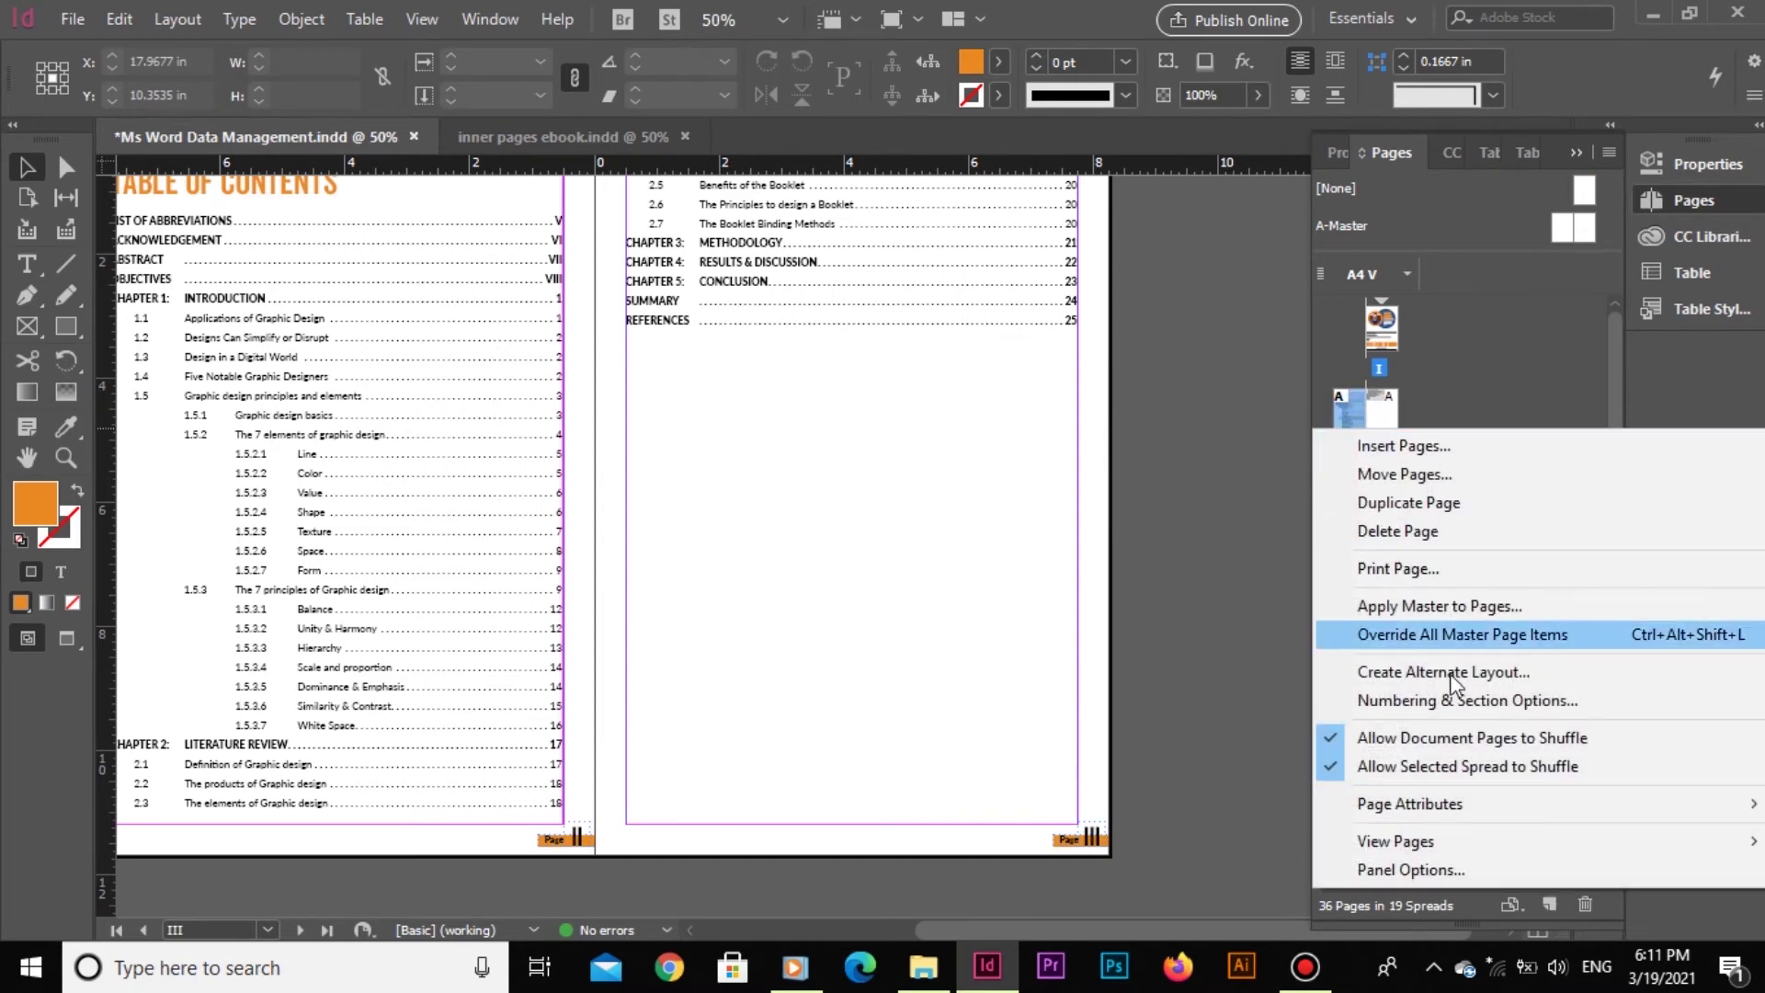
{"action": "left_click", "coordinate": [1458, 699]}
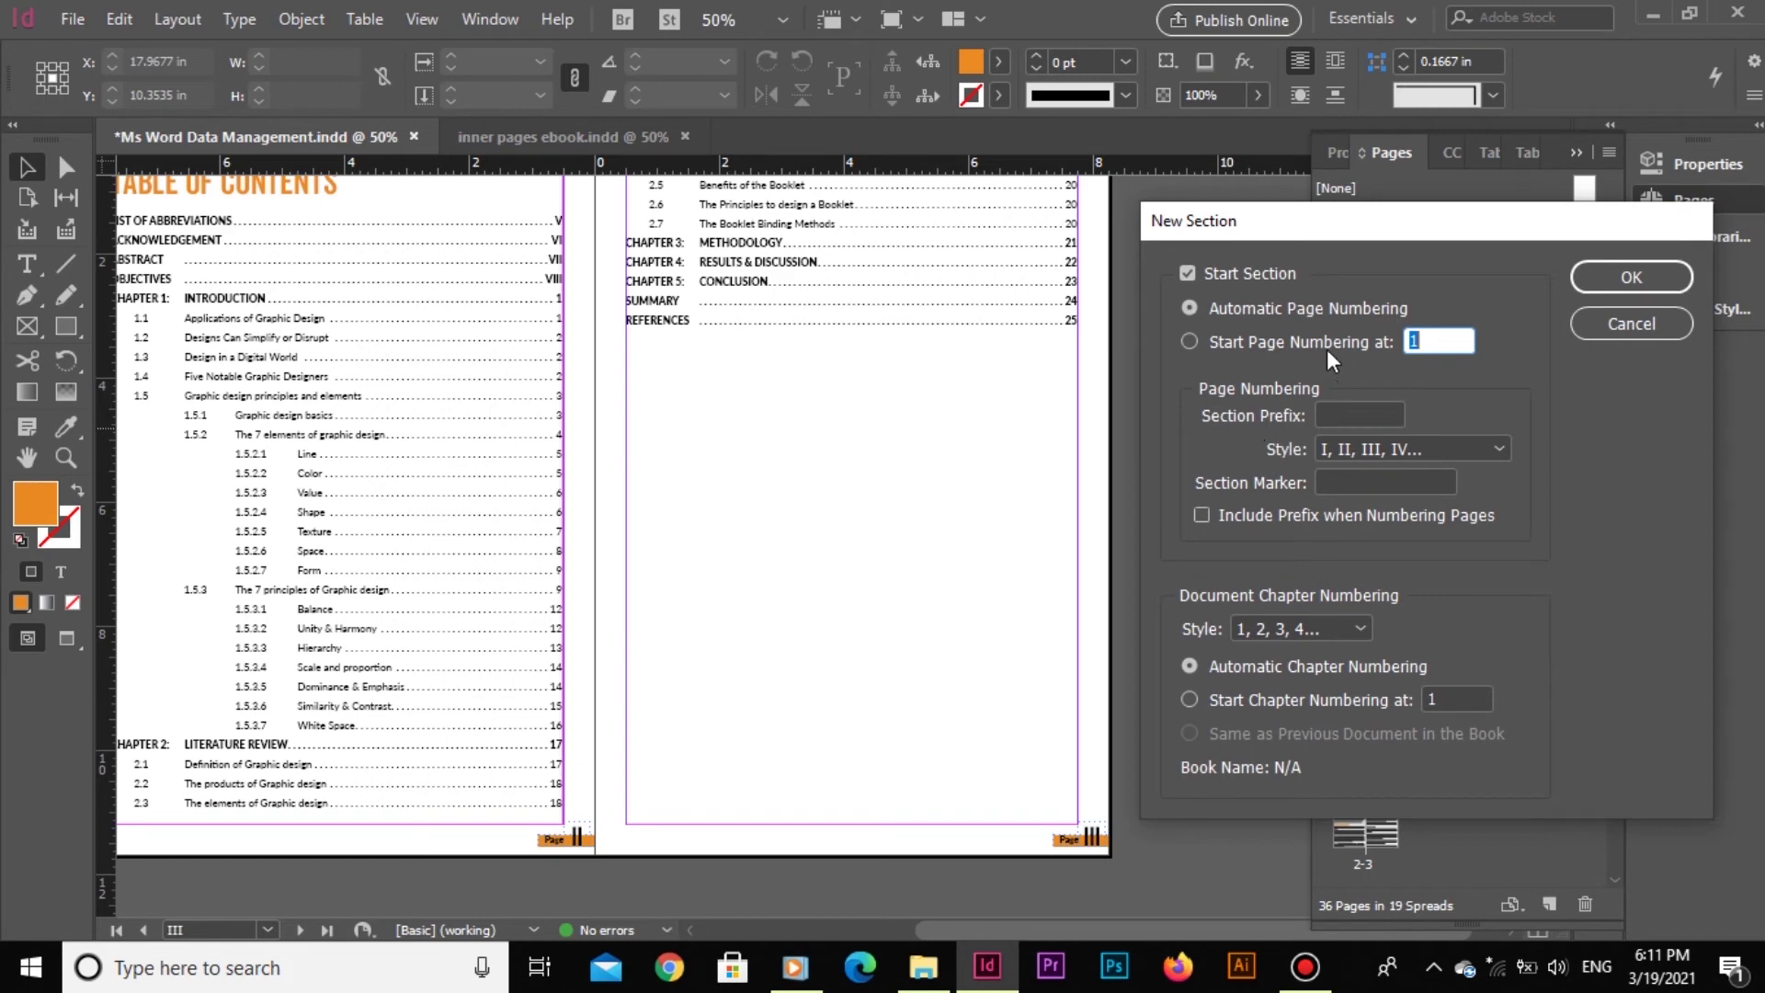
Step: Start section numbering at 1 in I, II, III style and accept the duplicate-number warning
{"action": "left_click", "coordinate": [1327, 344]}
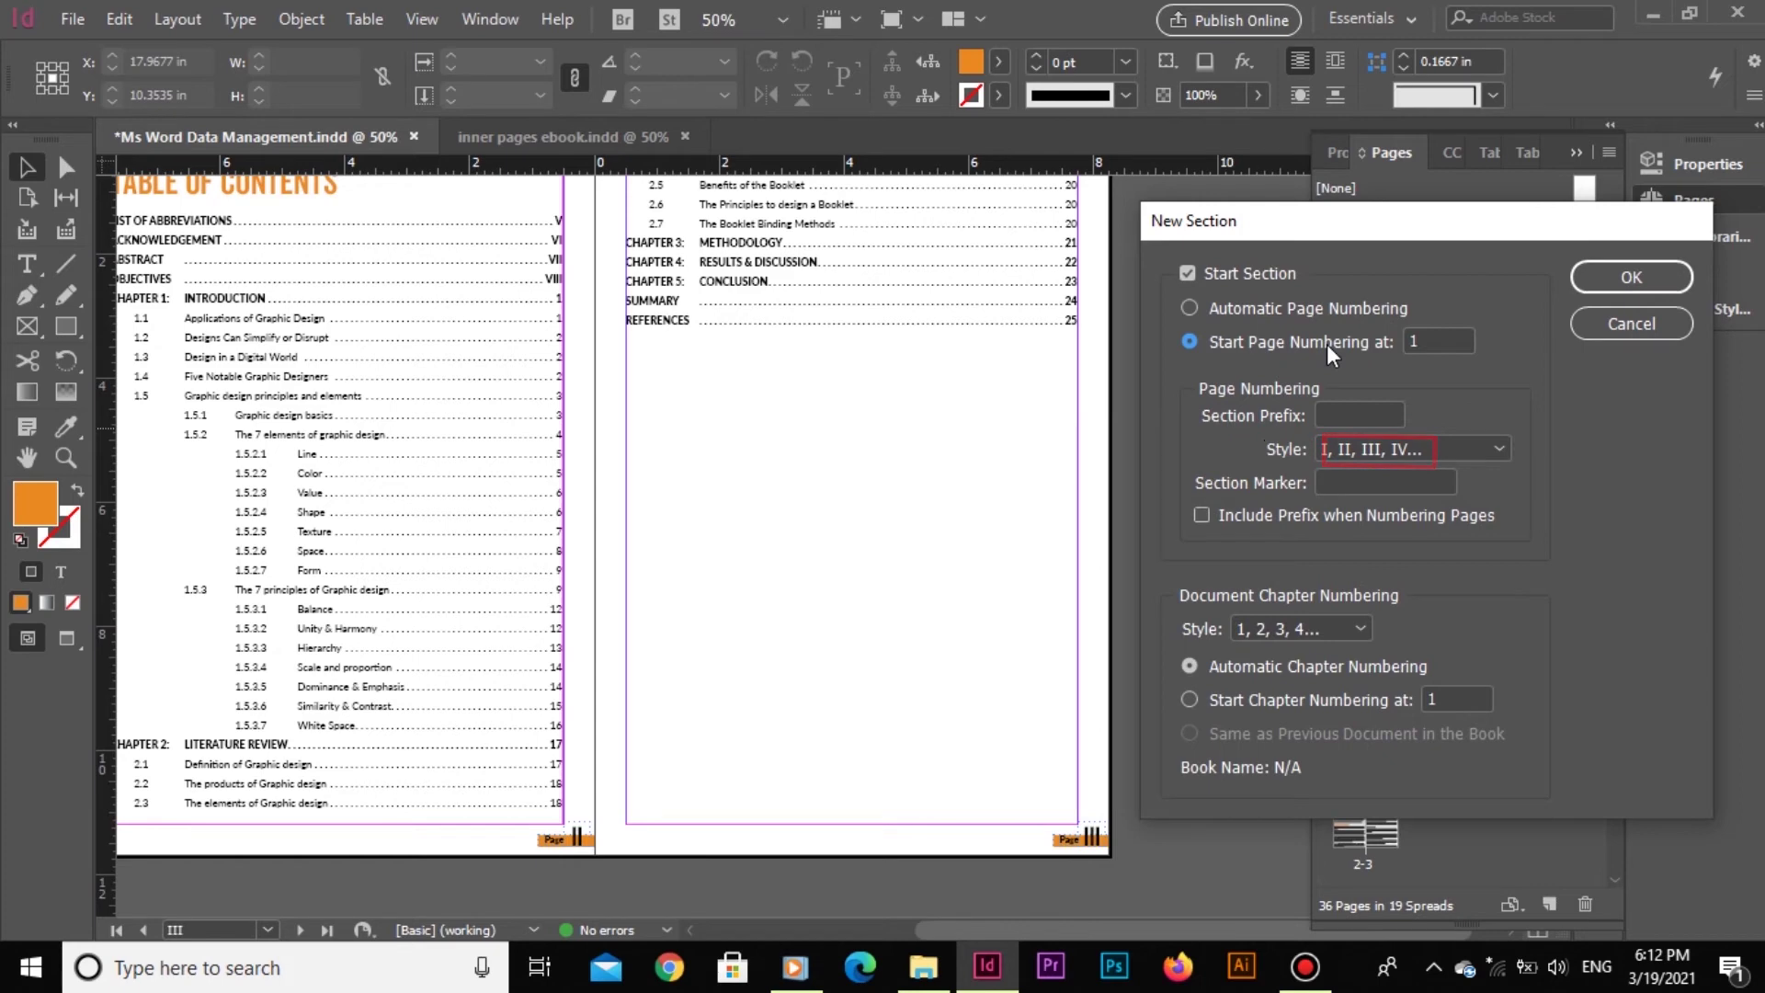
{"action": "left_click", "coordinate": [1596, 275]}
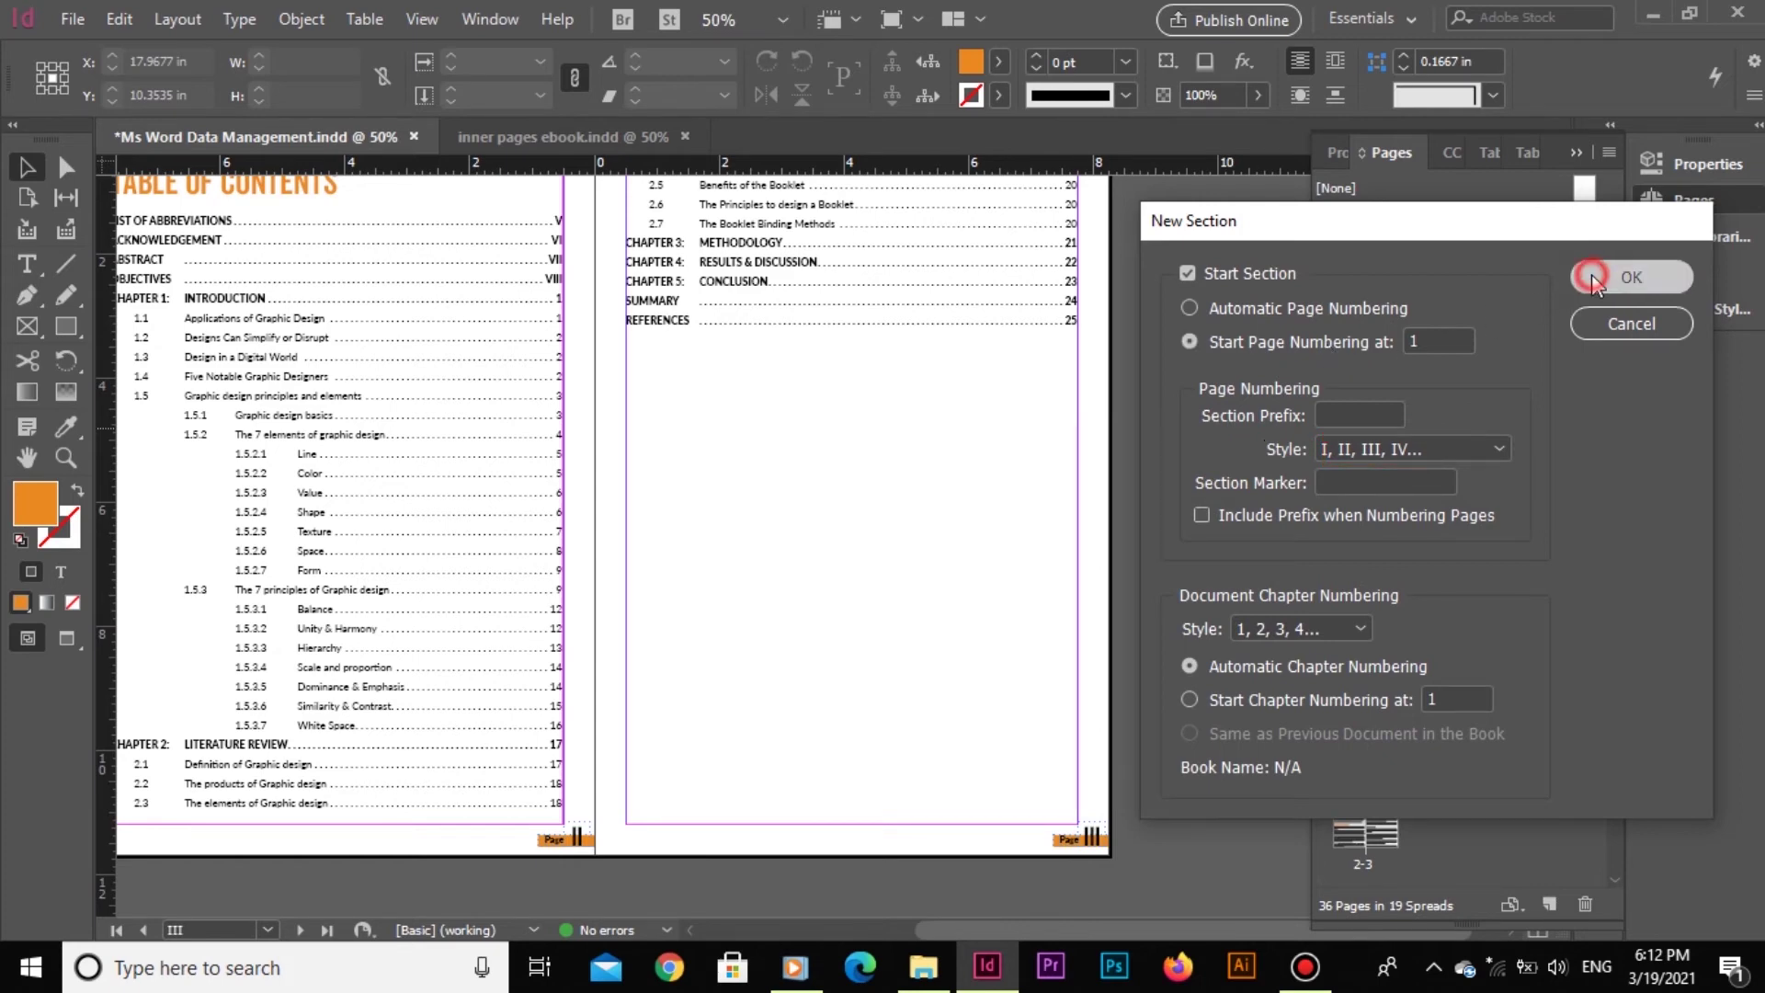
{"action": "left_click", "coordinate": [974, 579]}
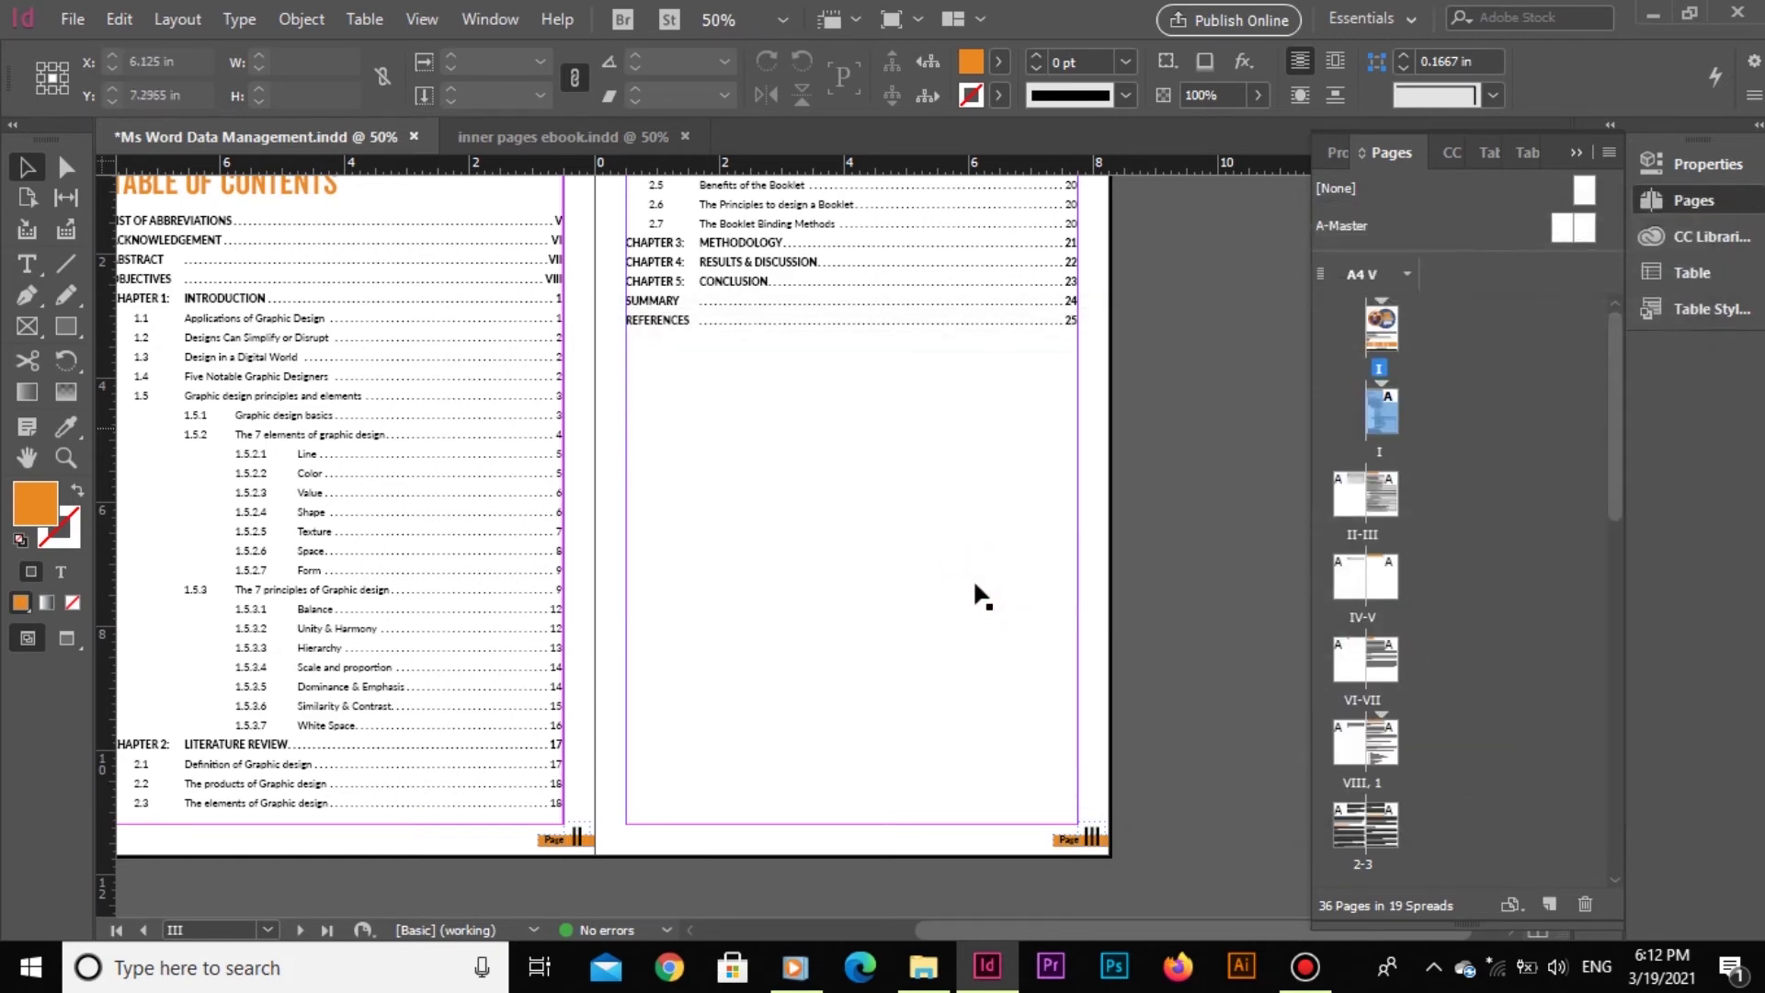
Step: Scroll through the spreads to the end of the front matter
{"action": "scroll", "coordinate": [938, 644], "scroll_direction": "up", "scroll_amount": 5}
{"action": "scroll", "coordinate": [1030, 770], "scroll_direction": "down", "scroll_amount": 2}
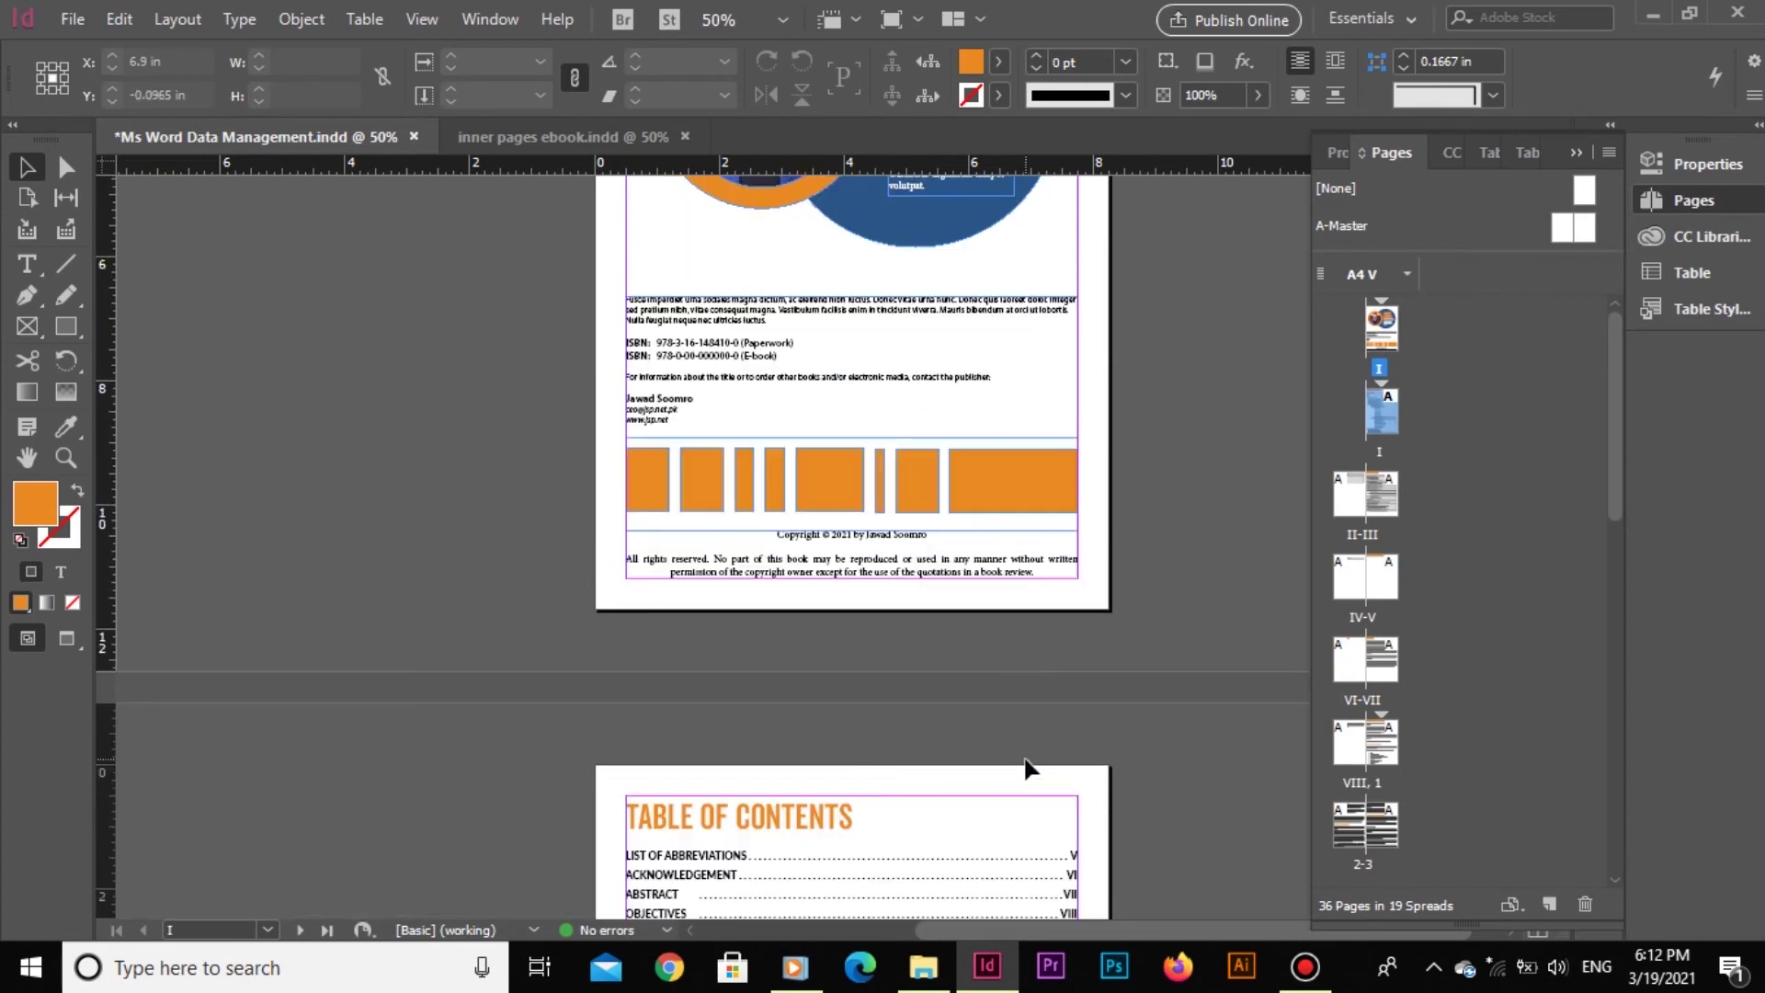
{"action": "scroll", "coordinate": [1048, 772], "scroll_direction": "down", "scroll_amount": 1}
{"action": "scroll", "coordinate": [1160, 726], "scroll_direction": "down", "scroll_amount": 5}
{"action": "scroll", "coordinate": [1157, 740], "scroll_direction": "down", "scroll_amount": 3}
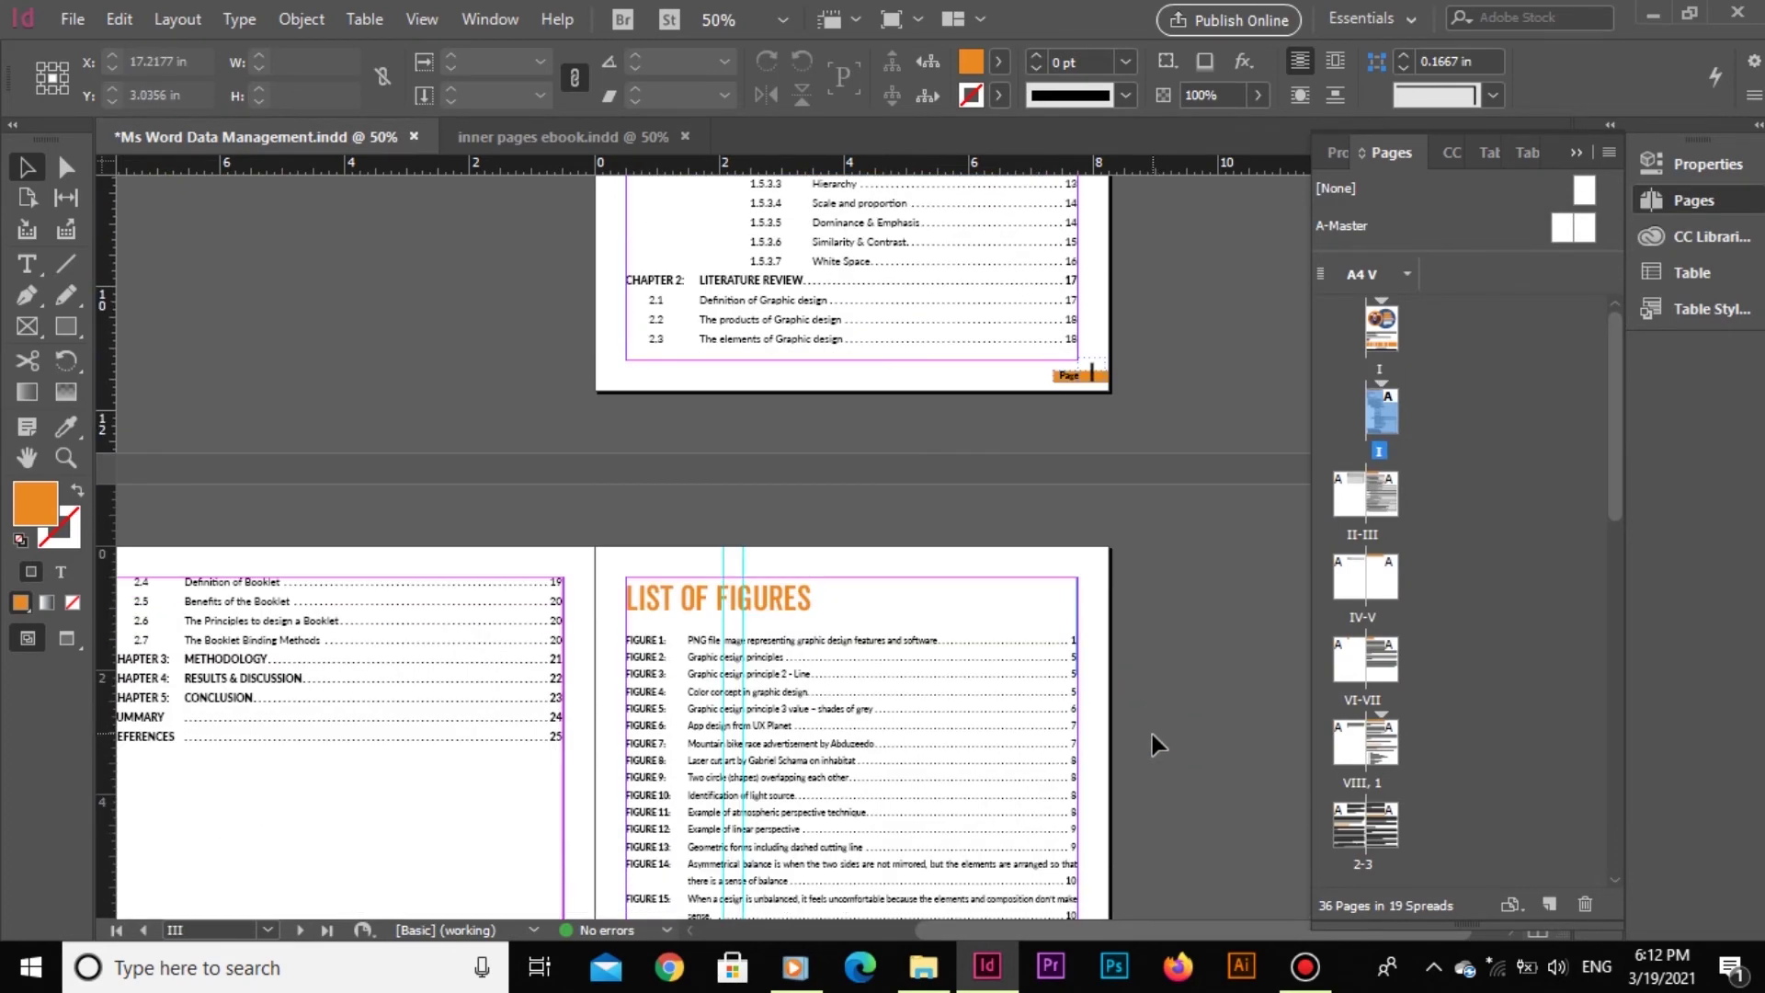
{"action": "scroll", "coordinate": [1155, 748], "scroll_direction": "down", "scroll_amount": 5}
{"action": "scroll", "coordinate": [1156, 752], "scroll_direction": "down", "scroll_amount": 2}
{"action": "scroll", "coordinate": [1157, 752], "scroll_direction": "down", "scroll_amount": 3}
{"action": "scroll", "coordinate": [1149, 736], "scroll_direction": "down", "scroll_amount": 2}
{"action": "scroll", "coordinate": [1103, 744], "scroll_direction": "down", "scroll_amount": 4}
{"action": "scroll", "coordinate": [1060, 776], "scroll_direction": "down", "scroll_amount": 1}
{"action": "scroll", "coordinate": [1036, 631], "scroll_direction": "down", "scroll_amount": 3}
{"action": "scroll", "coordinate": [631, 658], "scroll_direction": "down", "scroll_amount": 1}
{"action": "scroll", "coordinate": [827, 662], "scroll_direction": "down", "scroll_amount": 4}
{"action": "scroll", "coordinate": [1310, 671], "scroll_direction": "down", "scroll_amount": 2}
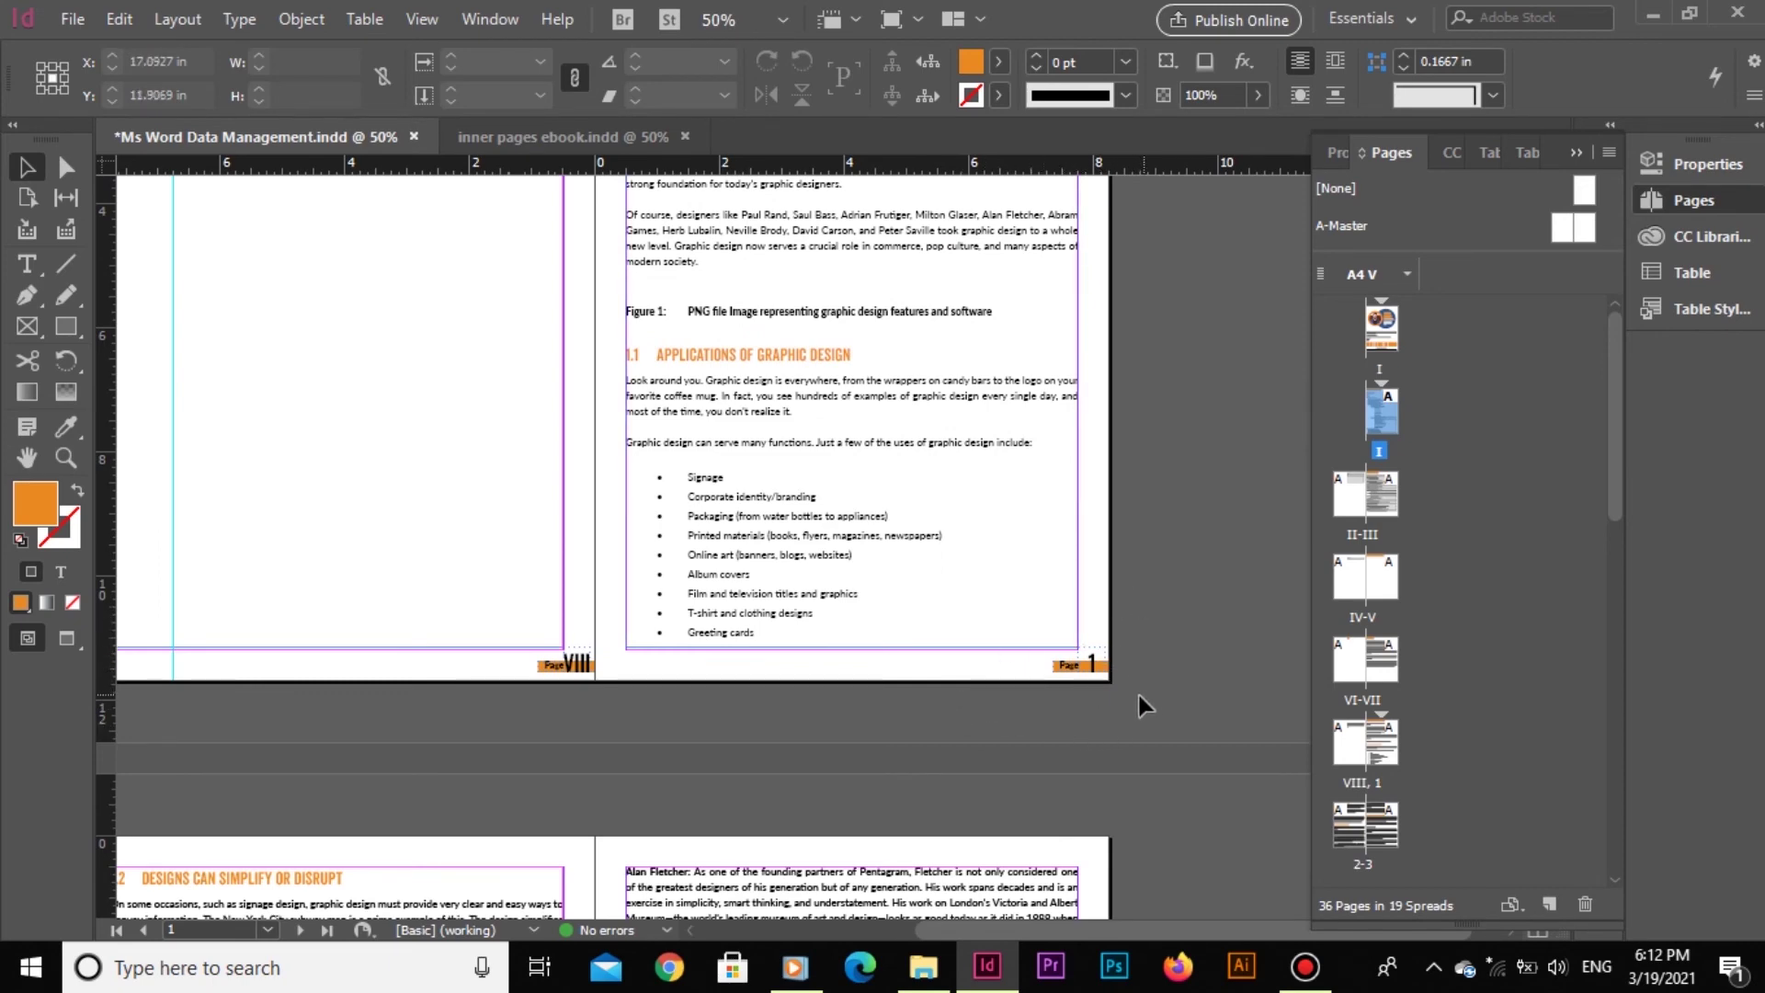
Step: Zoom in and verify the footers read VIII and then 1
{"action": "key", "text": "ctrl+equal"}
{"action": "key", "text": "ctrl+equal"}
{"action": "left_click_drag", "start_coordinate": [1071, 671], "coordinate": [827, 701]}
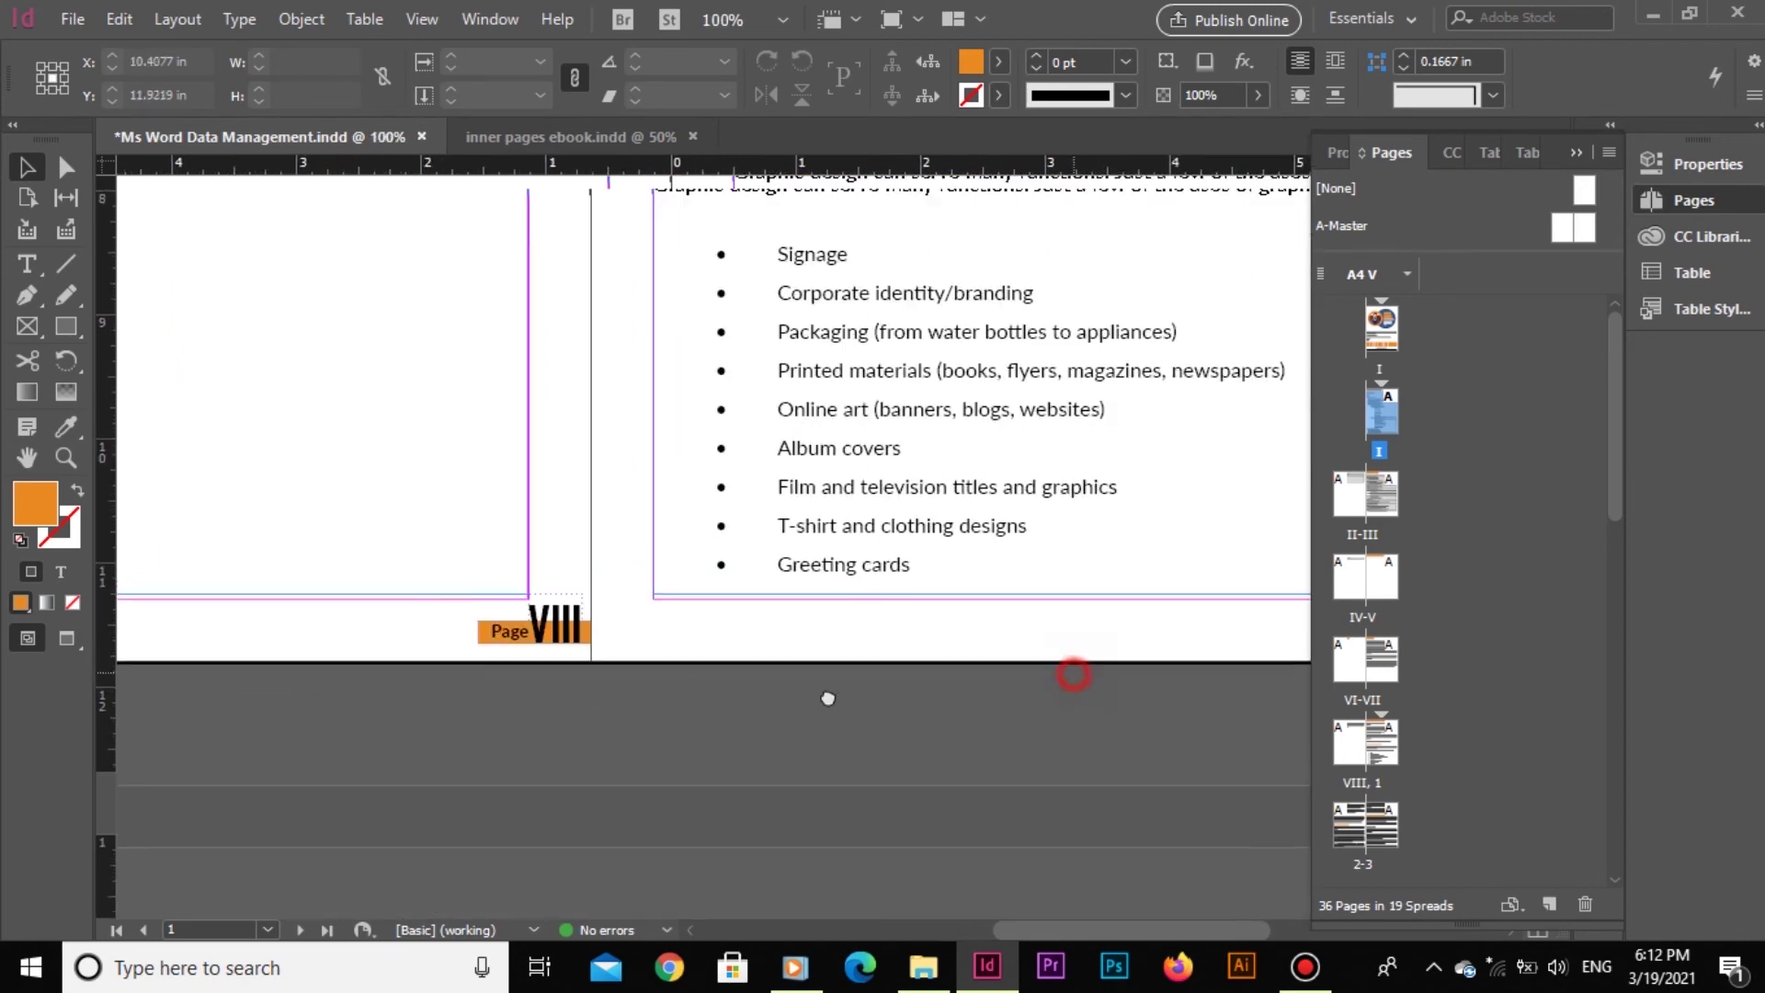
{"action": "mouse_move", "coordinate": [1210, 724]}
{"action": "left_mouse_down"}
{"action": "mouse_move", "coordinate": [559, 724]}
{"action": "mouse_move", "coordinate": [696, 749]}
{"action": "left_mouse_up"}
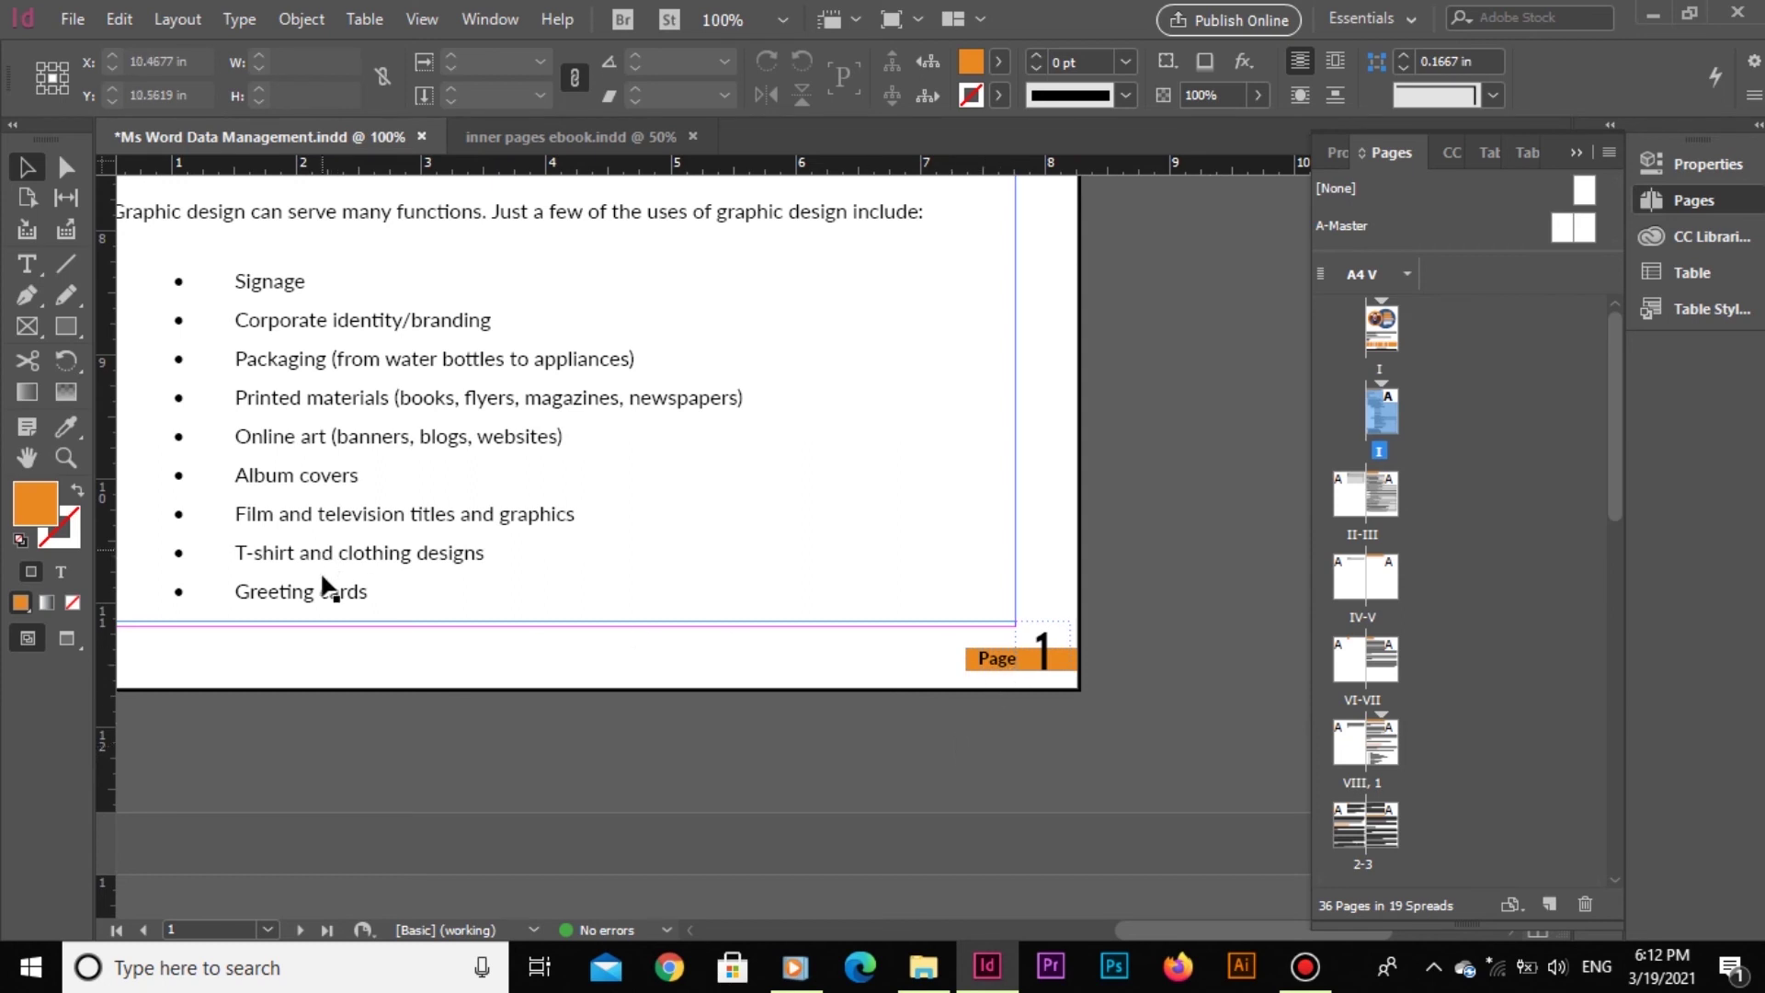
{"action": "scroll", "coordinate": [413, 616], "scroll_direction": "down", "scroll_amount": 5}
{"action": "scroll", "coordinate": [961, 459], "scroll_direction": "up", "scroll_amount": 3}
{"action": "scroll", "coordinate": [965, 455], "scroll_direction": "up", "scroll_amount": 2}
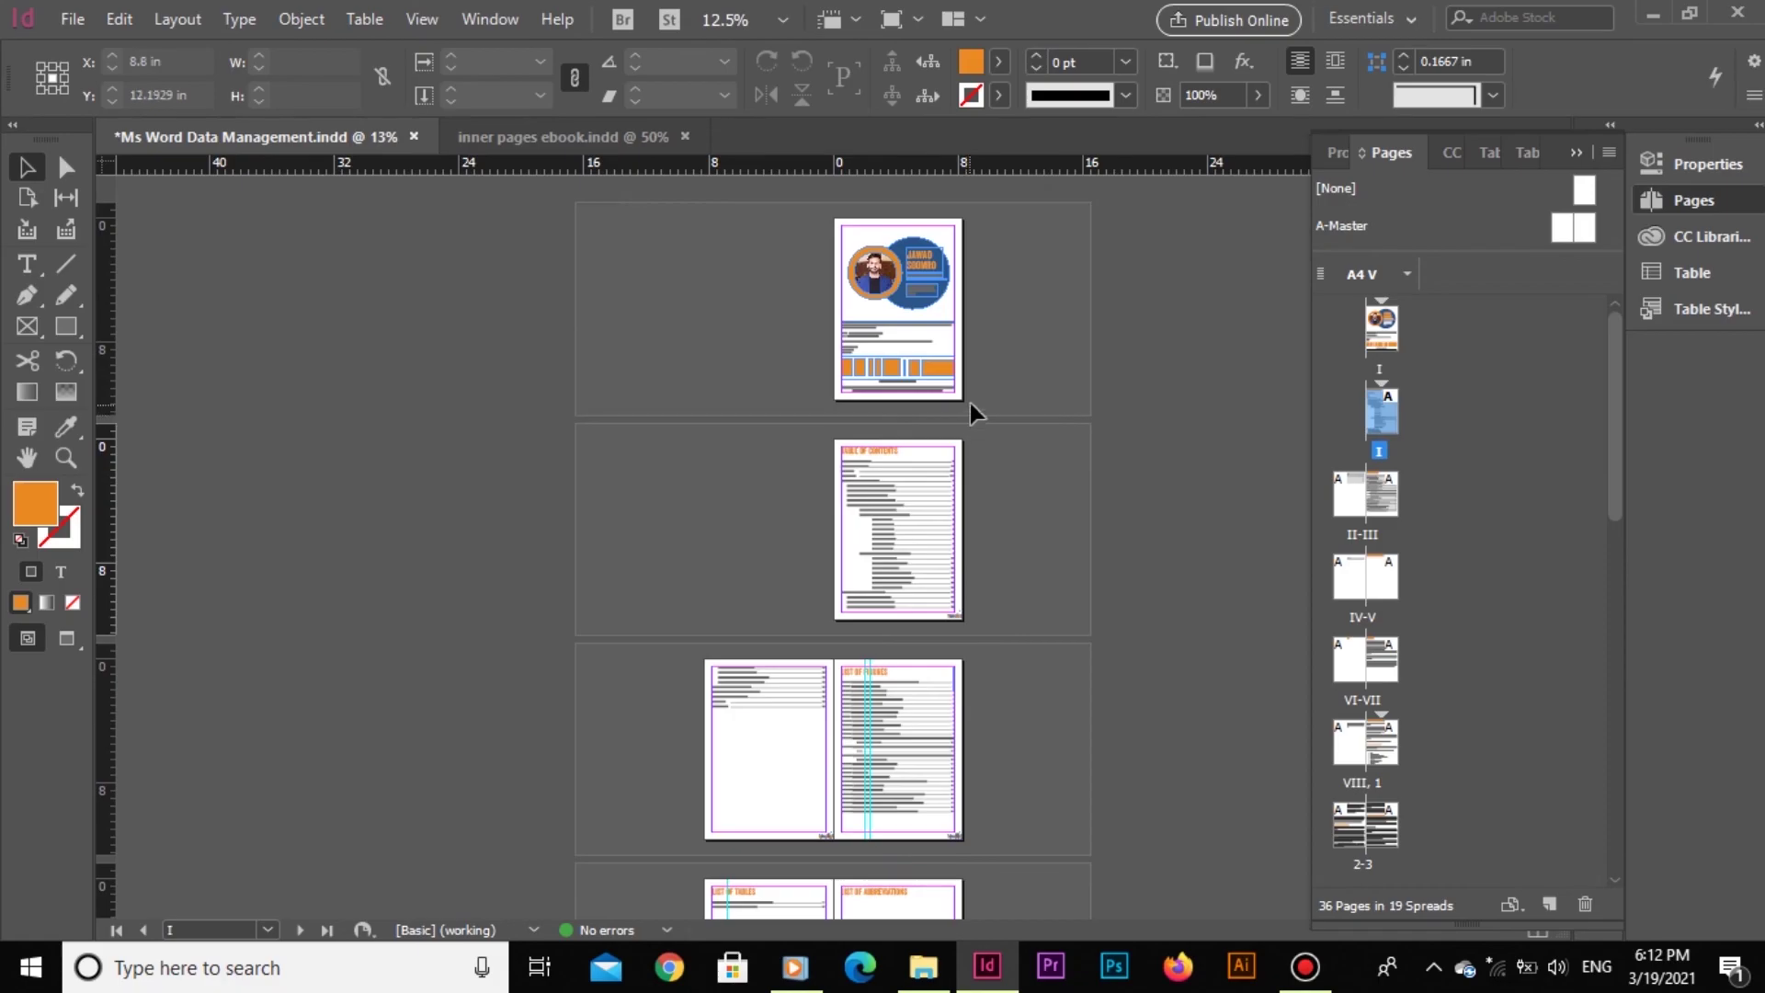